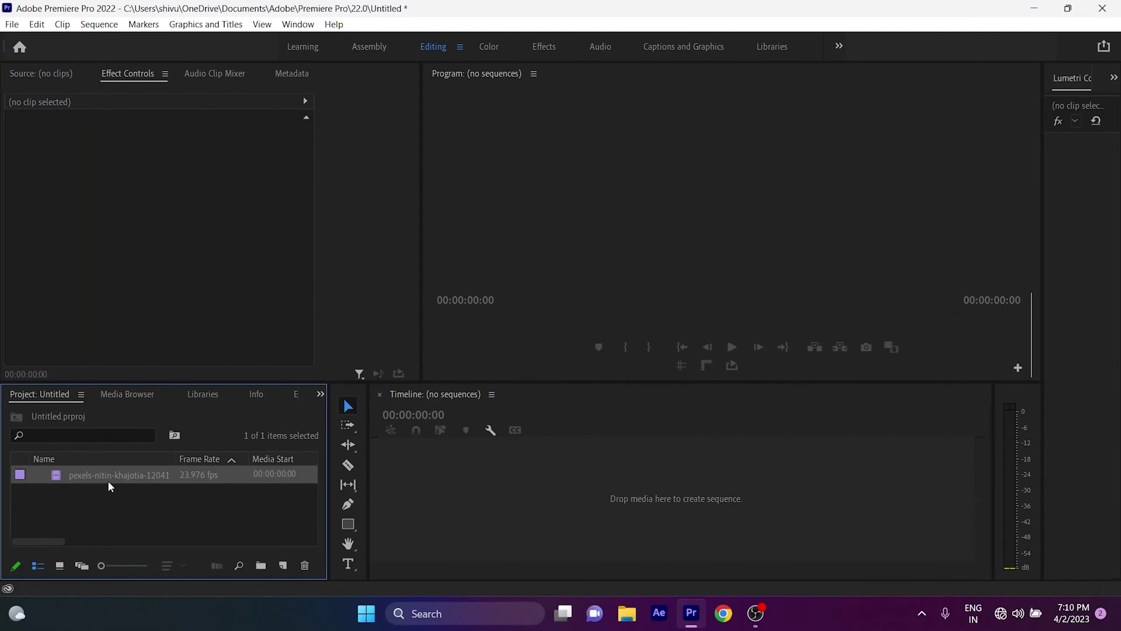
Build a sequence from the eye close-up clip, copy it onto V2, and view the preview at 75%.
drag(423, 485, 424, 486)
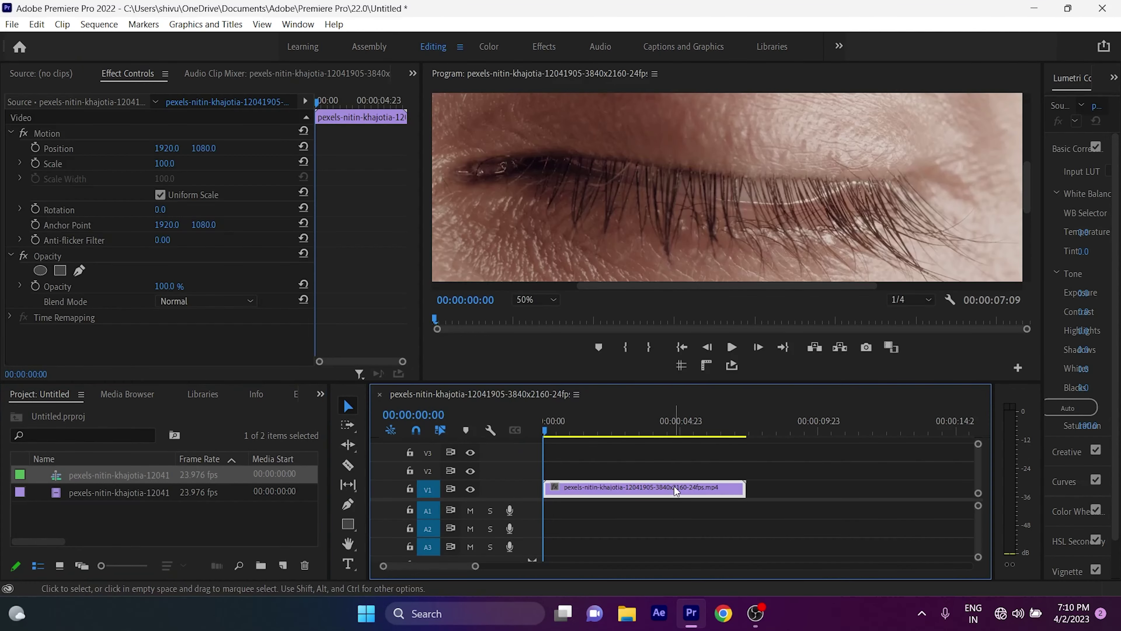
drag(660, 495, 644, 469)
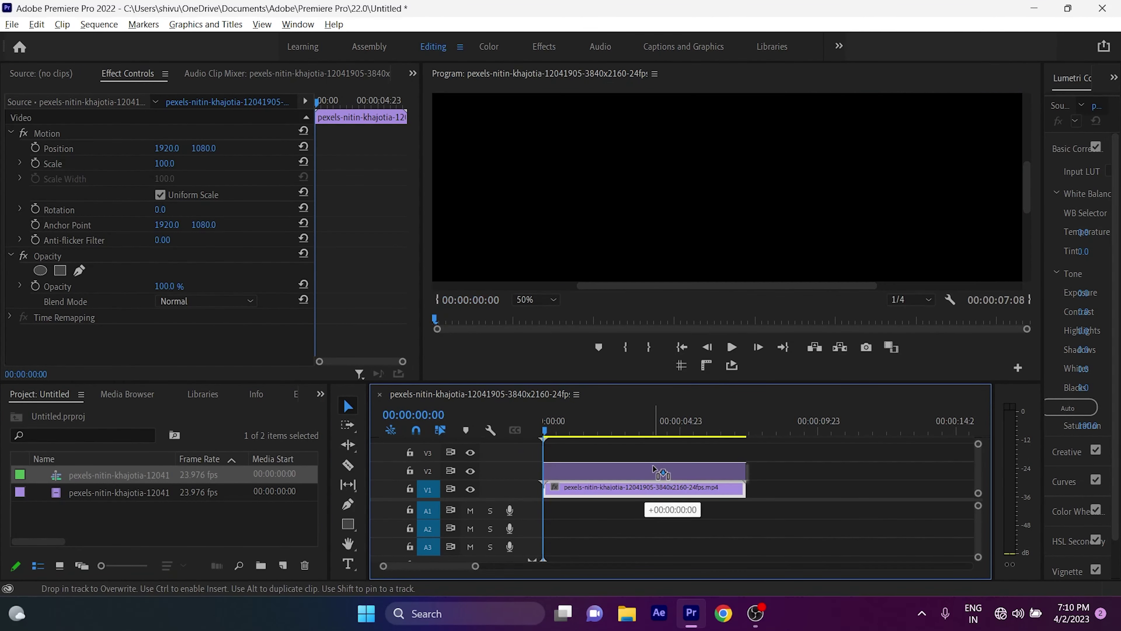
click(532, 300)
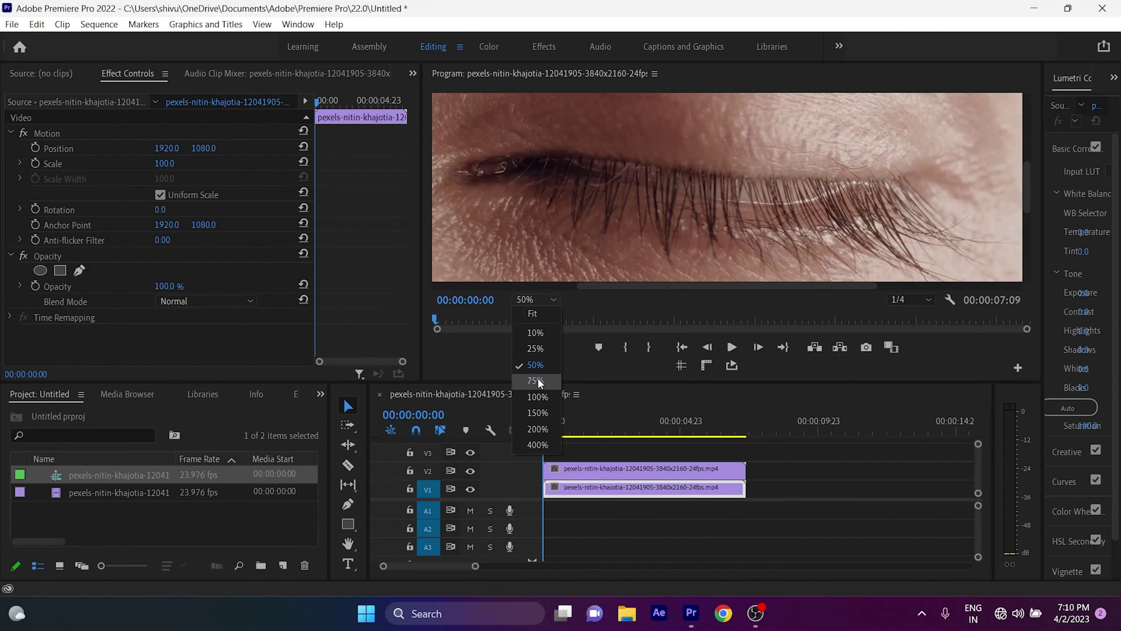
click(536, 381)
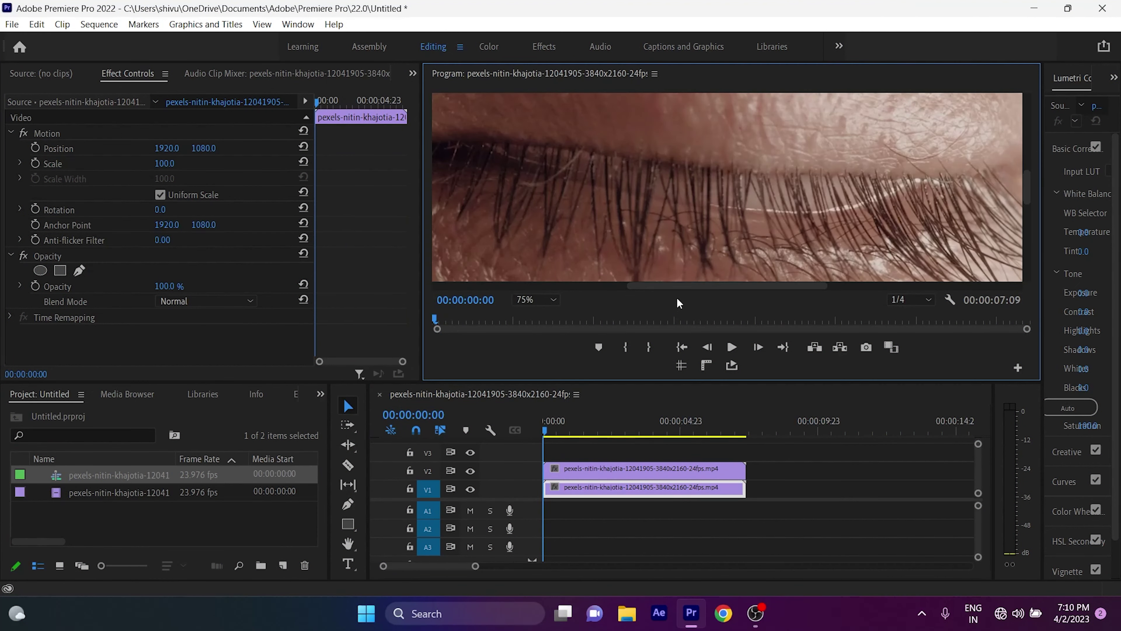
Move the playhead to the end where the eye is open and set Program zoom to 50%.
drag(744, 434, 745, 438)
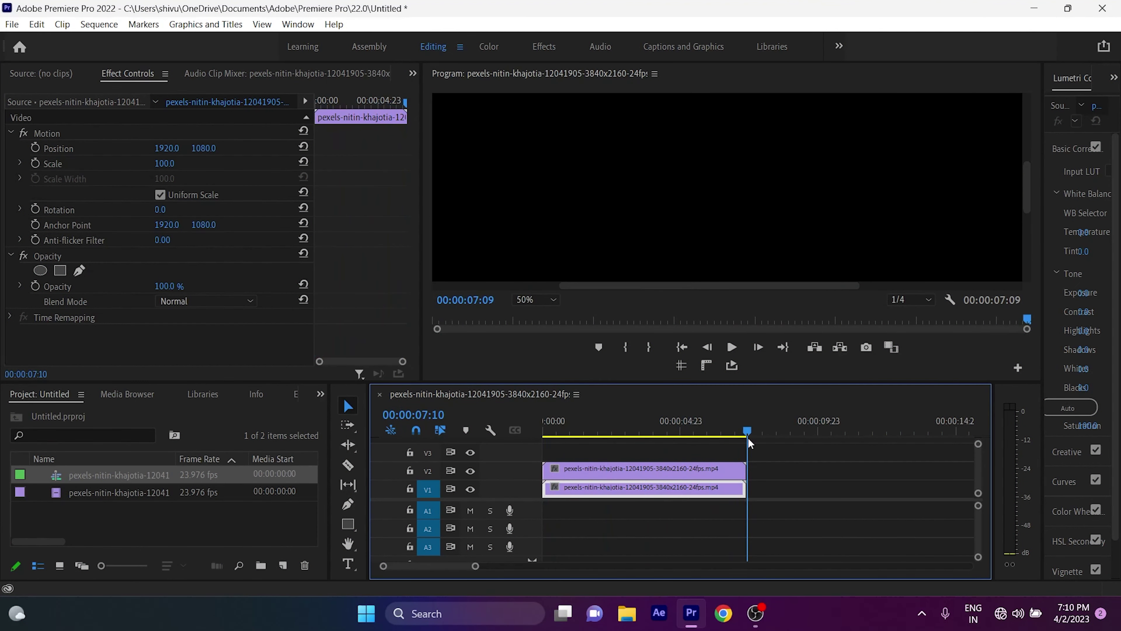
click(534, 300)
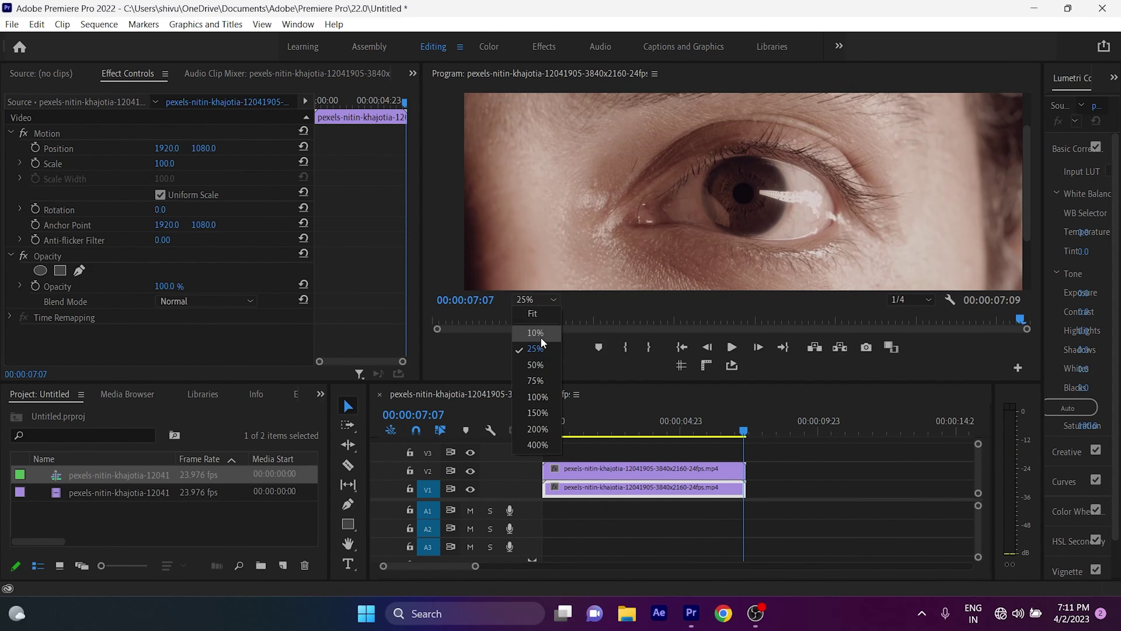
click(545, 369)
drag(1027, 204, 1029, 192)
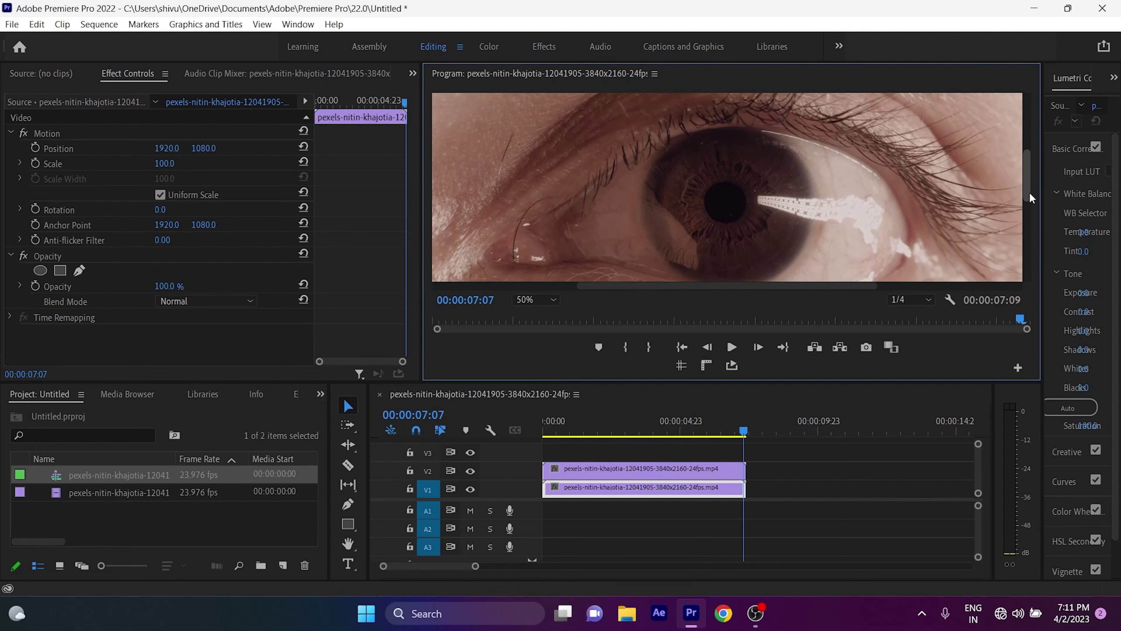
click(707, 478)
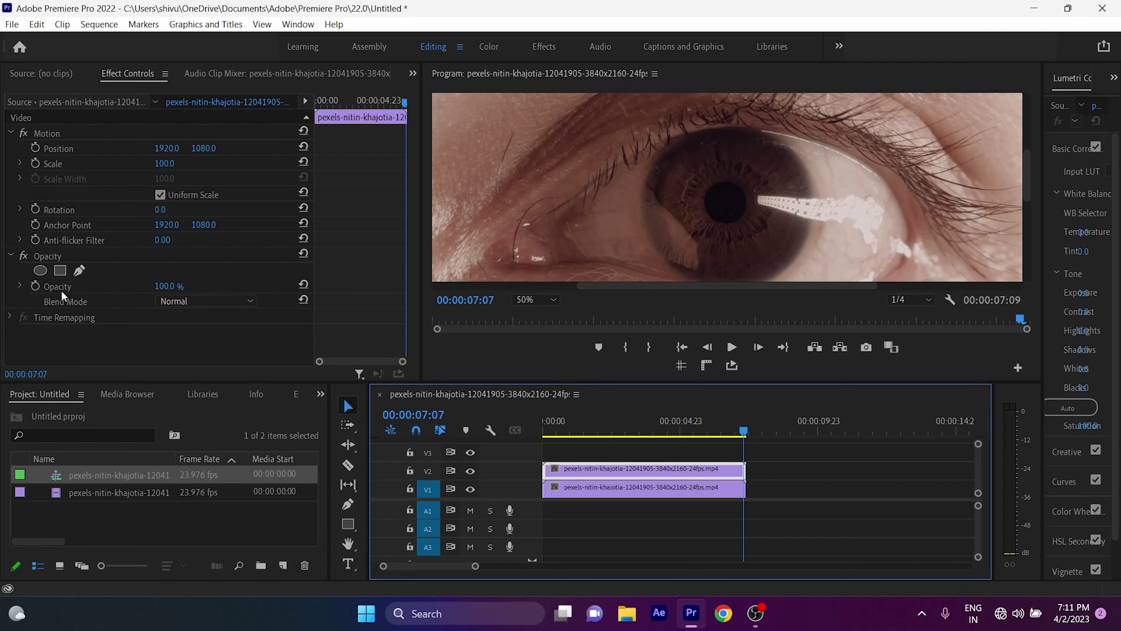
Start a pen mask on the V2 clip, tracing from the eye's left corner along the upper lid to the outer corner.
click(79, 270)
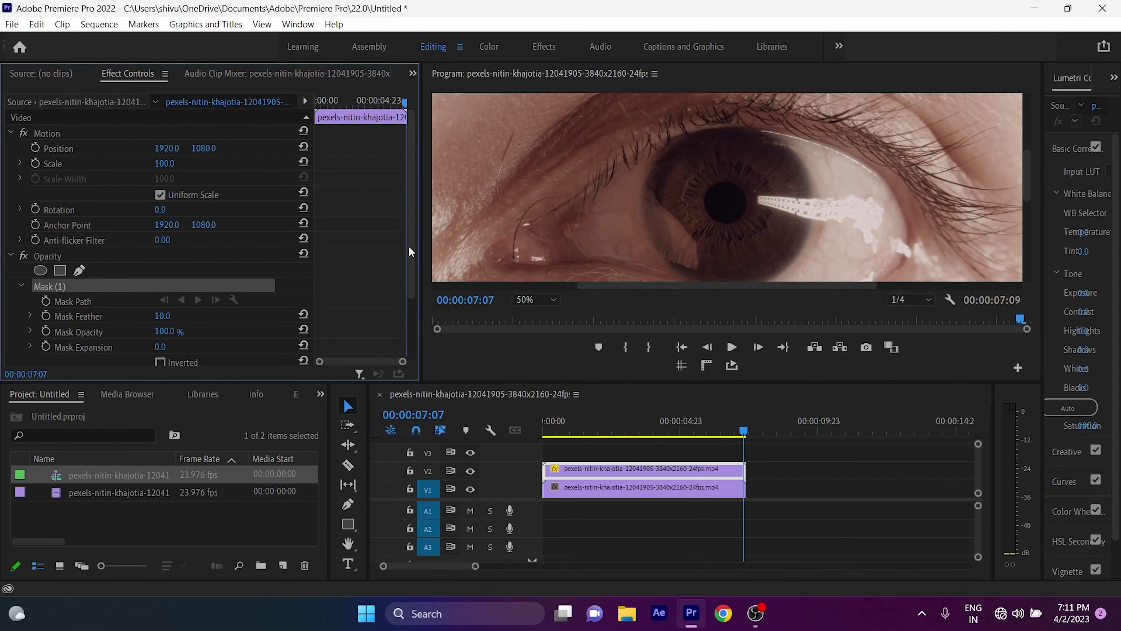
click(486, 255)
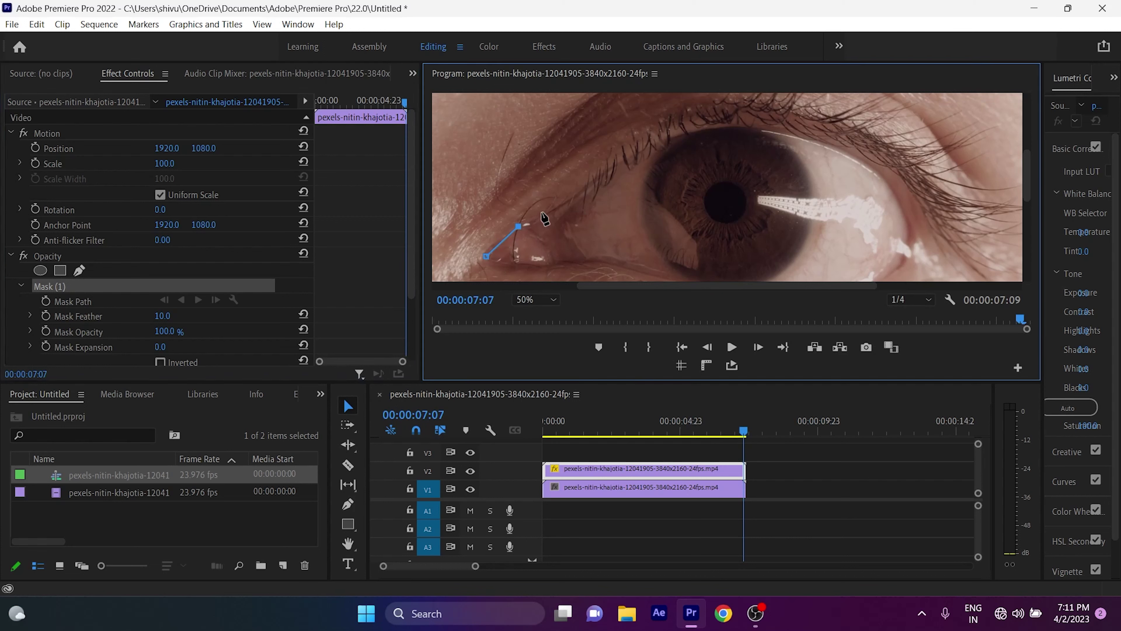
click(554, 202)
click(619, 158)
click(653, 141)
click(688, 132)
click(715, 124)
click(757, 123)
click(788, 127)
click(810, 135)
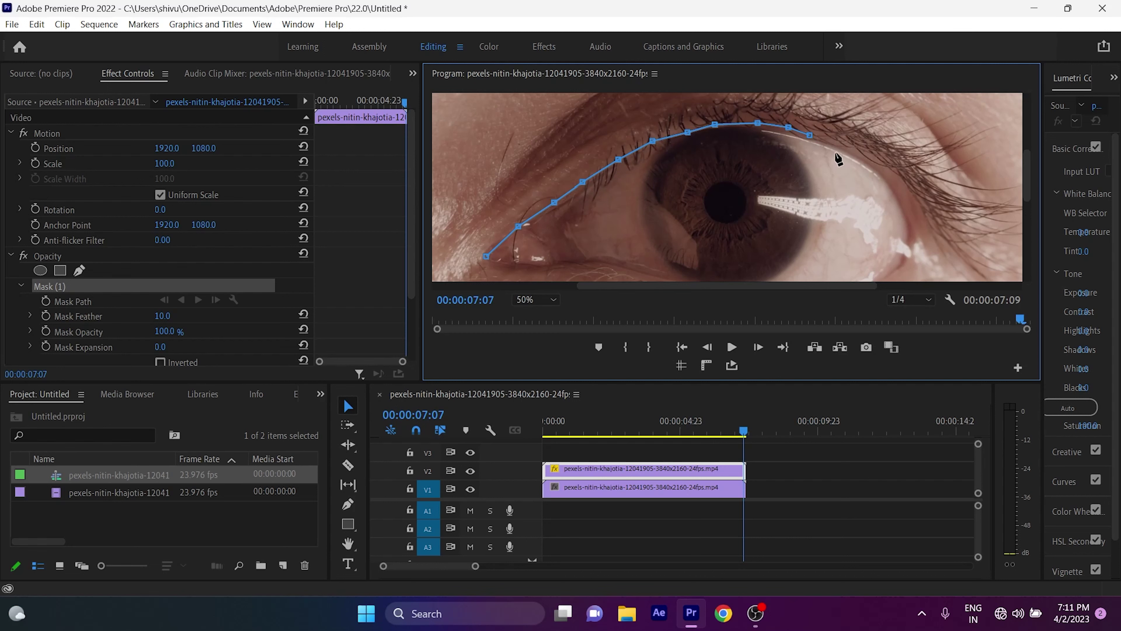
click(857, 158)
click(901, 203)
click(901, 266)
Trace the mask back along the lower eyelid and close the path at the first point.
scroll(1026, 180, down, 2)
click(860, 235)
click(819, 242)
click(784, 243)
click(740, 241)
click(697, 237)
click(657, 227)
click(619, 211)
click(597, 210)
click(572, 211)
click(545, 218)
click(508, 219)
click(486, 204)
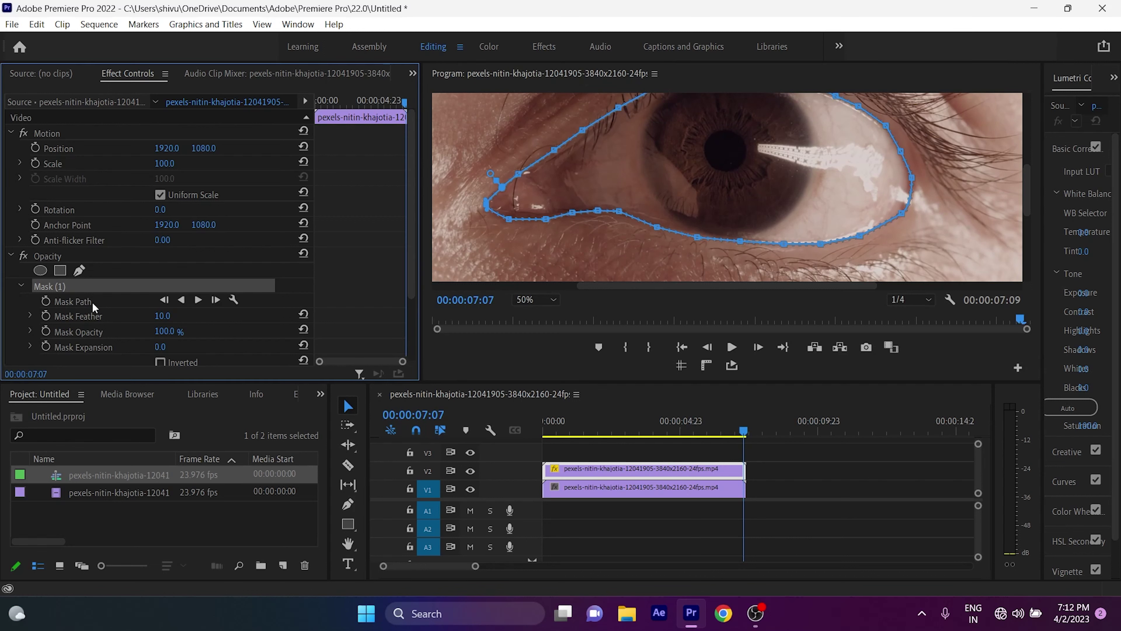
Set a Mask Path keyframe at 00:00:07:07, reselect Mask (1), and move the playhead back slightly.
click(46, 301)
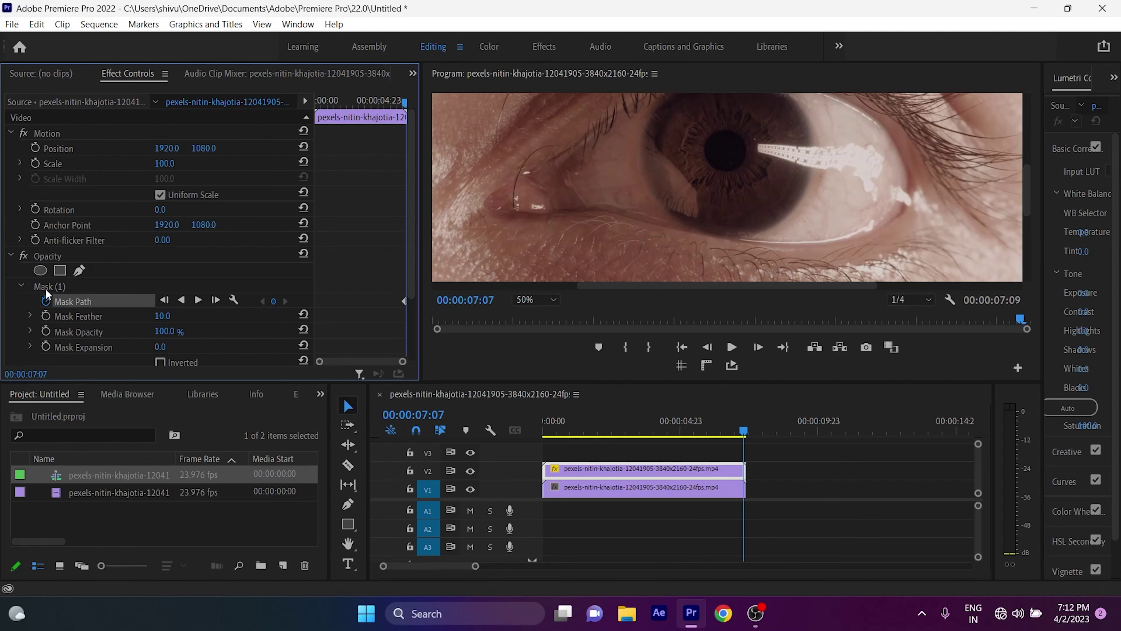
click(77, 287)
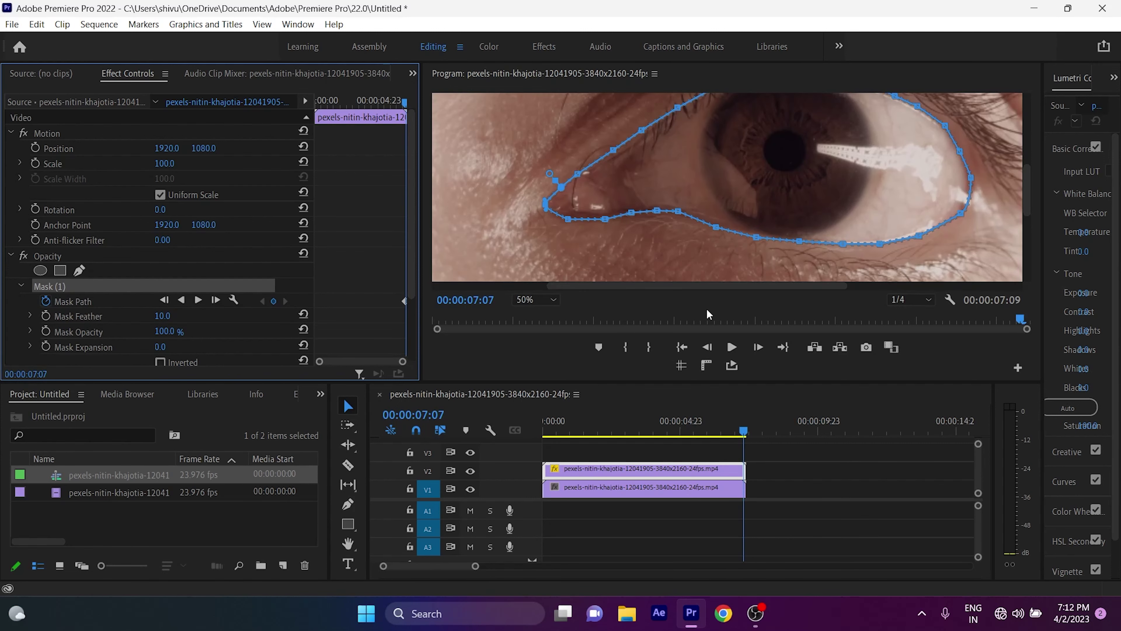
click(741, 434)
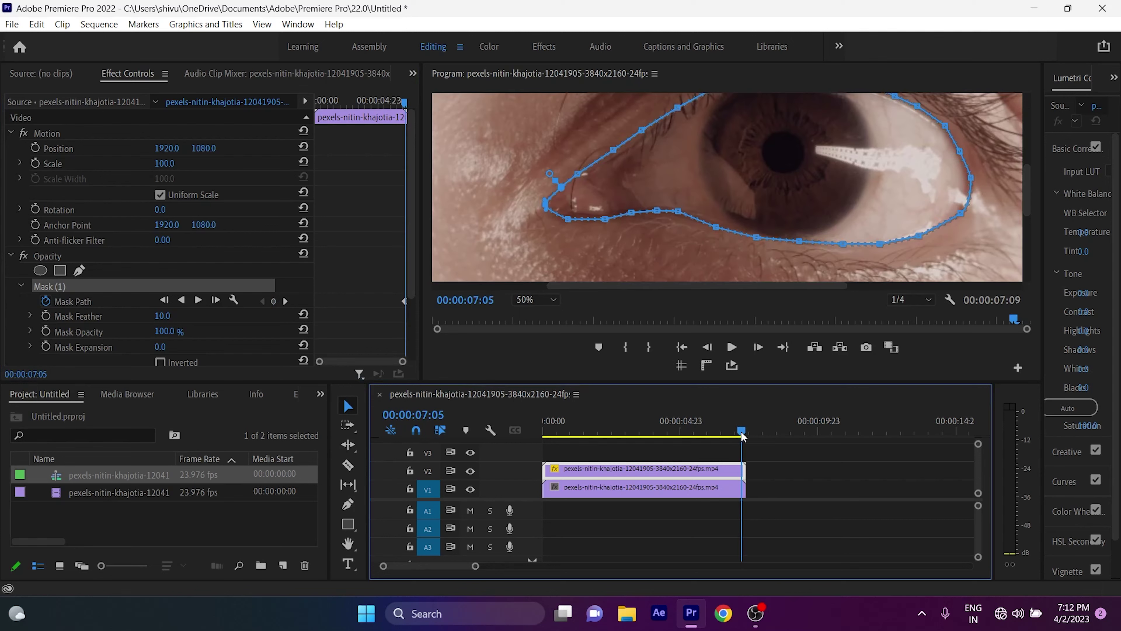
Step back a few frames and refit the mask's lower-lid points to the eye through 00:00:06:20.
drag(742, 434, 734, 436)
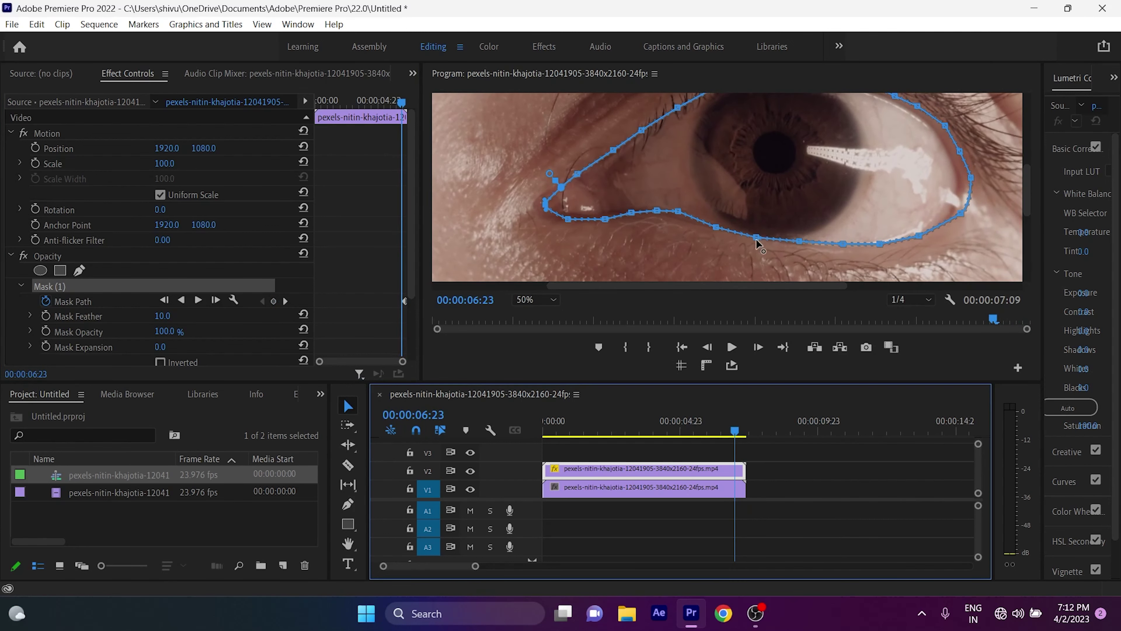
drag(756, 238, 763, 241)
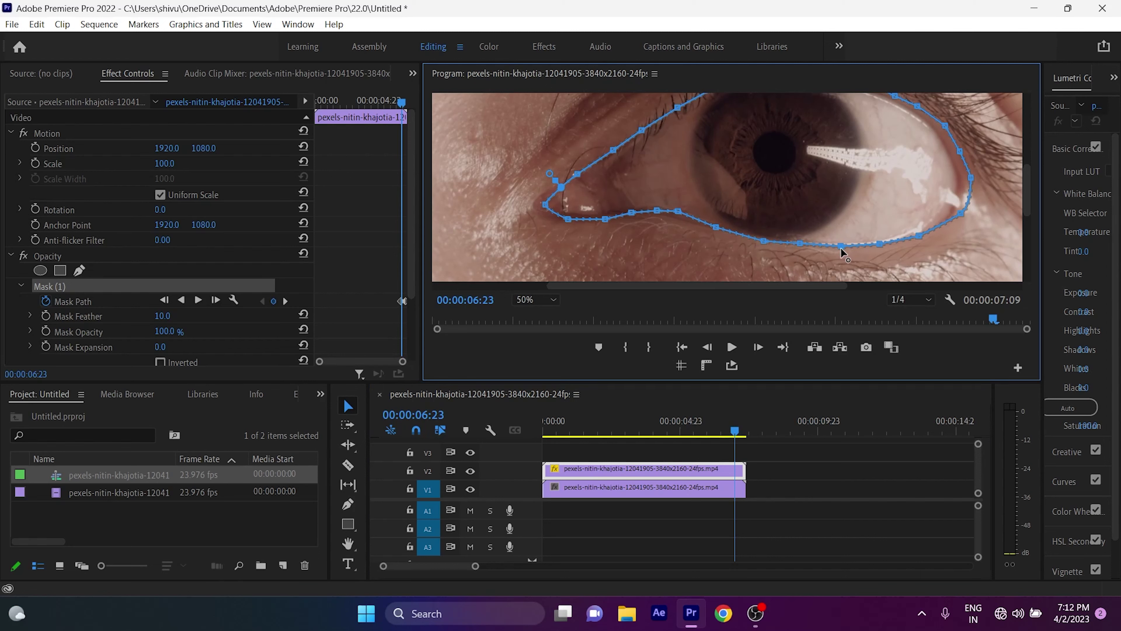
drag(960, 214, 947, 218)
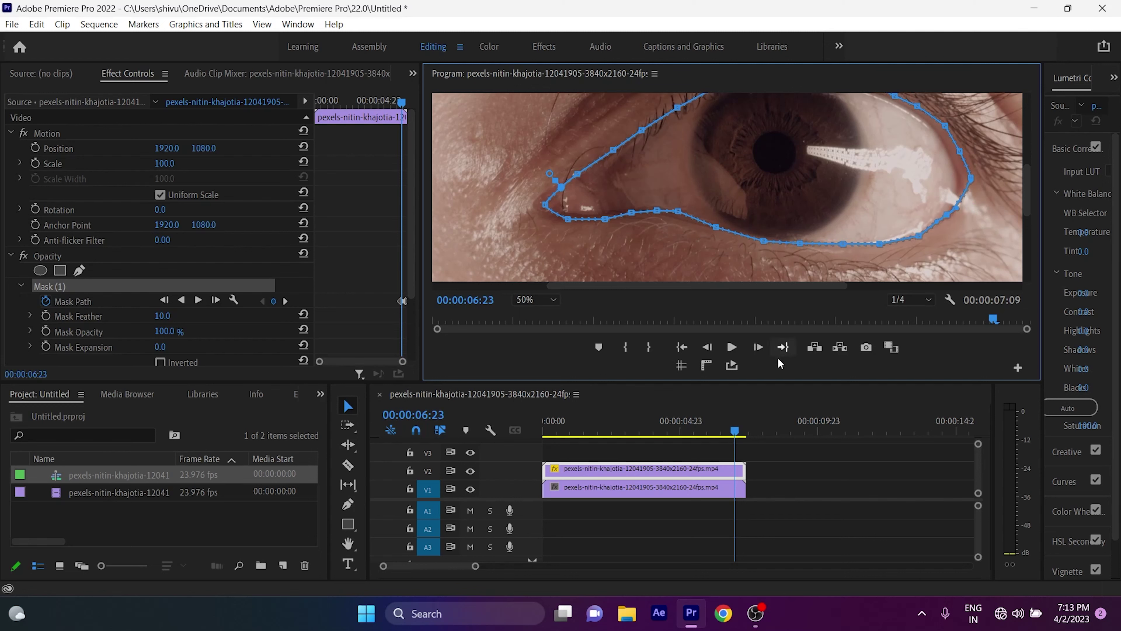
drag(735, 438, 731, 433)
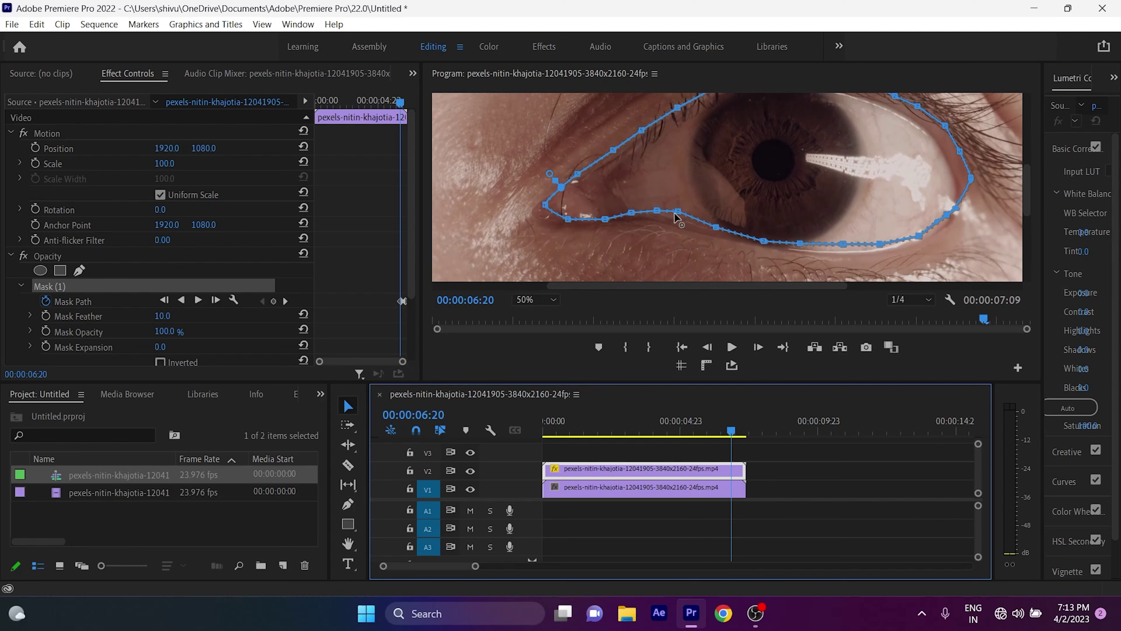
mouse_move(678, 214)
mouse_down()
mouse_move(682, 229)
mouse_move(657, 219)
mouse_up()
Keep stepping back to 00:00:00:18, reshaping the mask along the lashes as the eye closes.
scroll(658, 223, up, 2)
scroll(578, 227, down, 2)
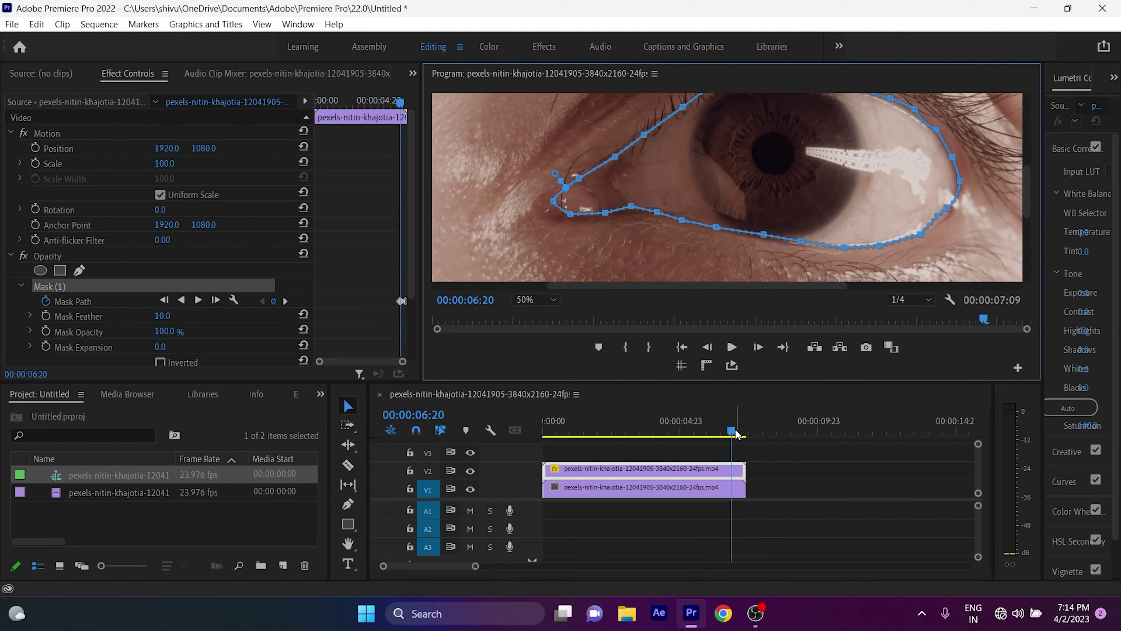
click(534, 299)
key(Left)
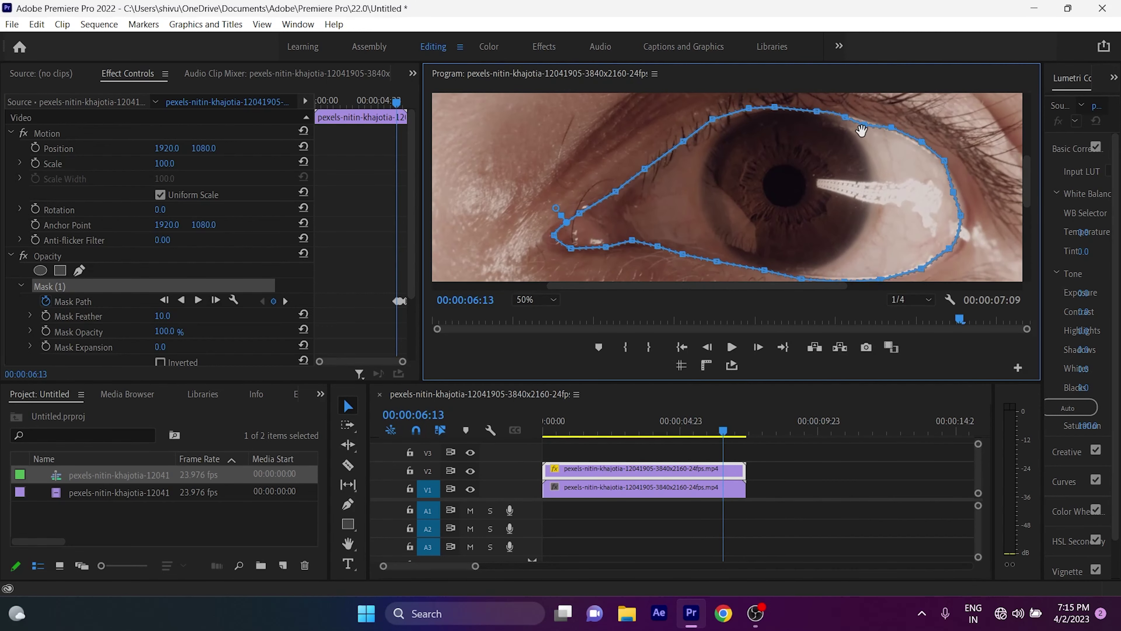
key(Left)
key(Left)
key(Left)
key(Left)
key(Left)
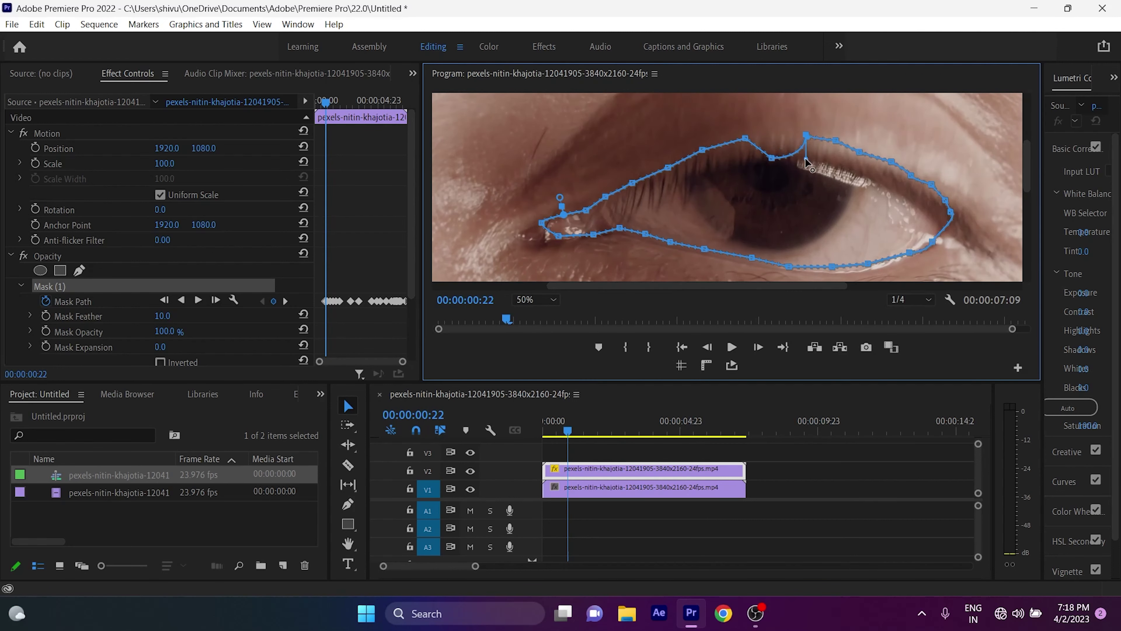
click(568, 432)
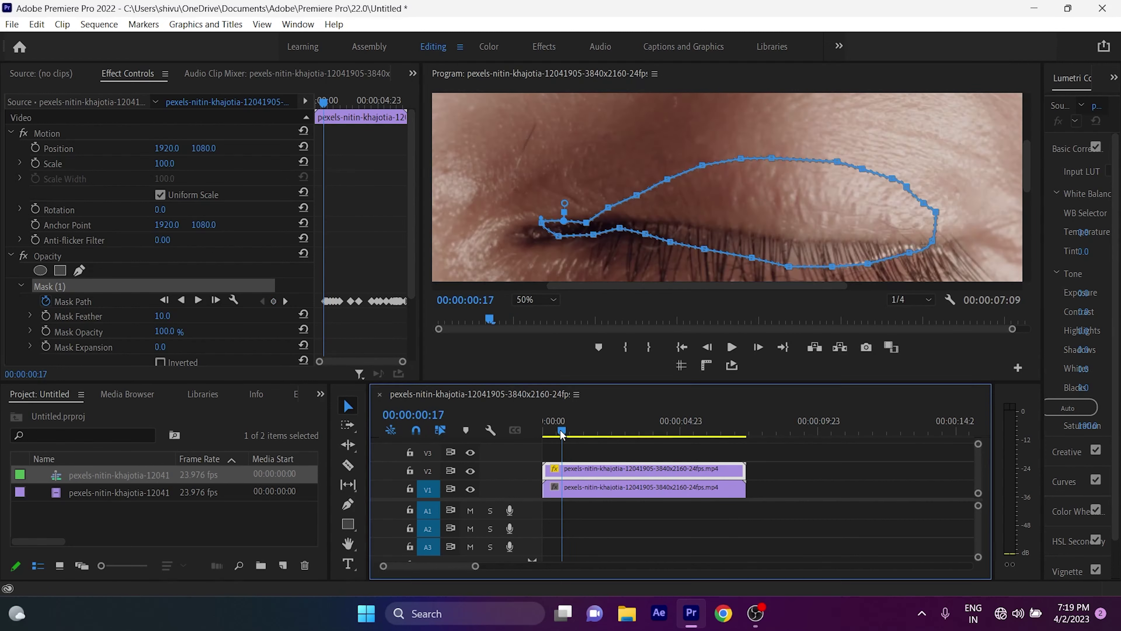
drag(568, 433, 563, 432)
drag(774, 267, 777, 247)
click(567, 467)
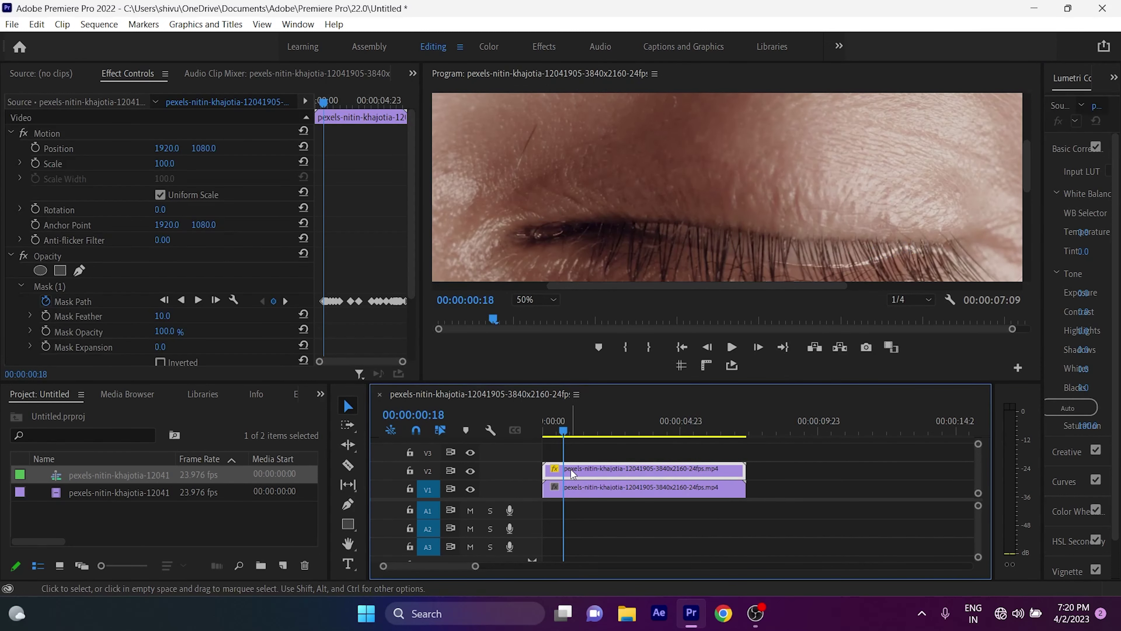
Cut V2 at the closed-eye frame, delete Mask (1) from the short first piece, then undo the deletion.
key(ctrl+k)
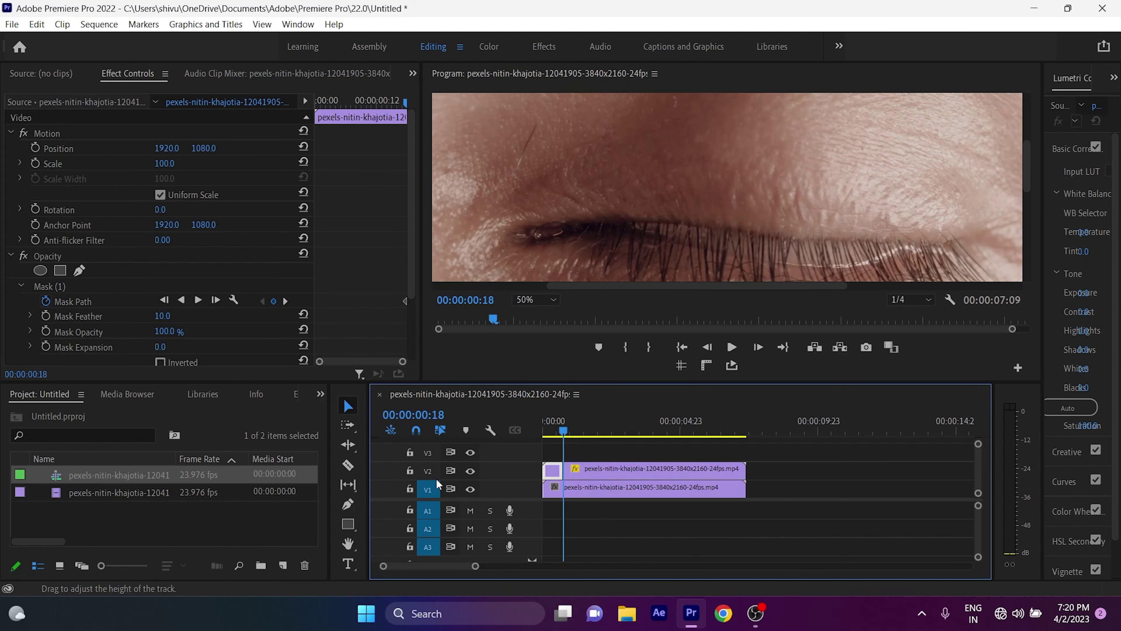
click(549, 421)
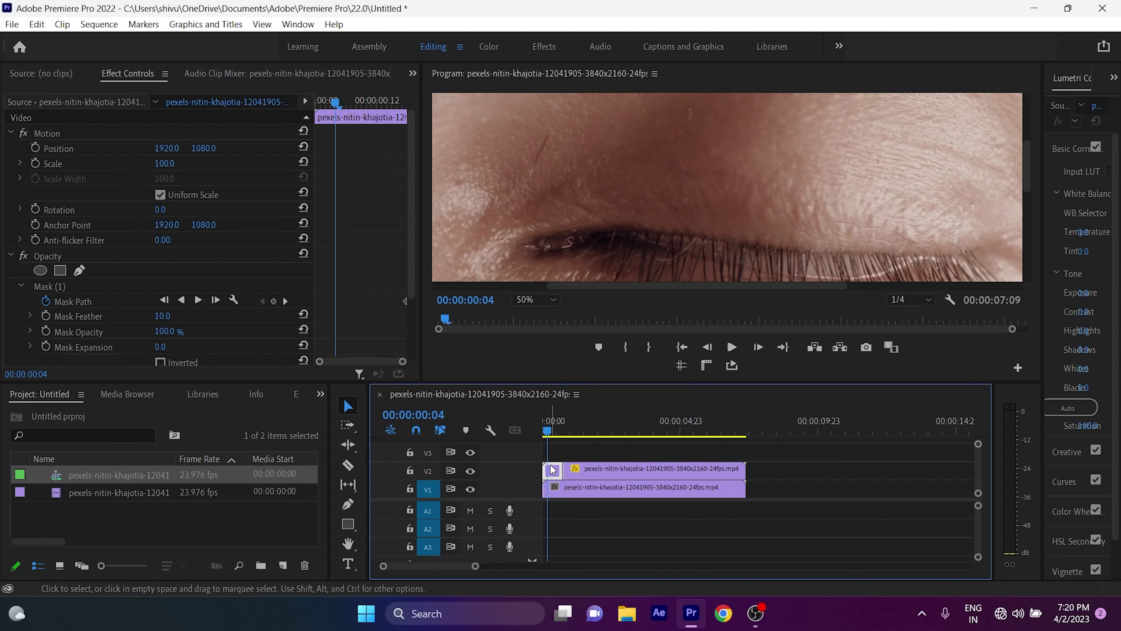
click(62, 286)
key(Delete)
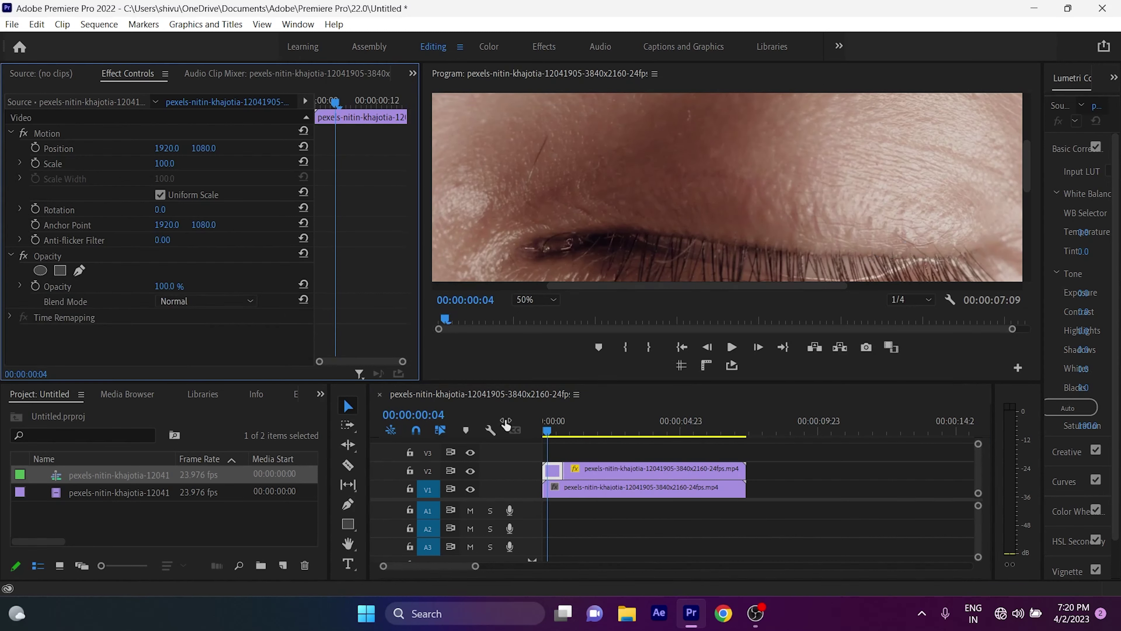
drag(551, 432, 586, 433)
key(ctrl+z)
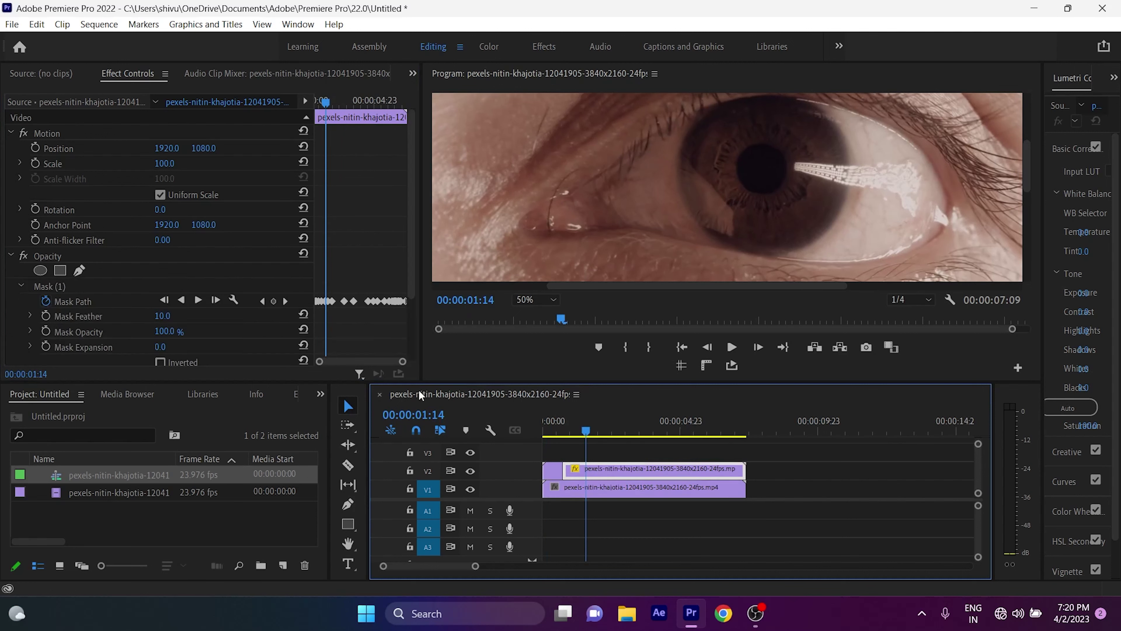
Reselect the eye mask and hide V1 to preview the masked copy on its own.
click(76, 286)
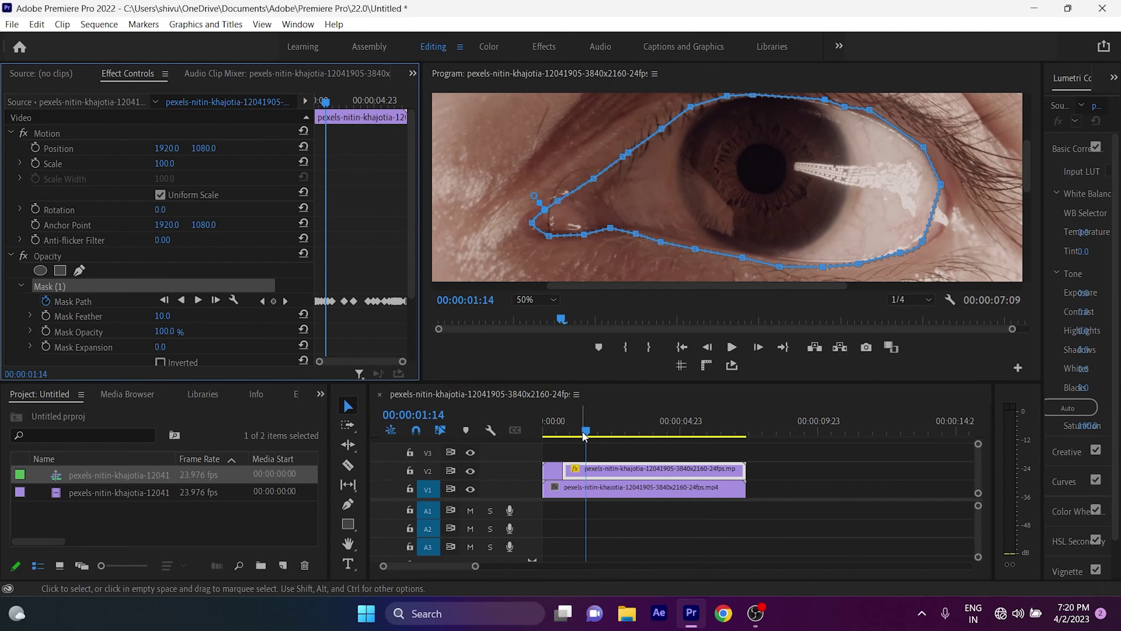
key(Delete)
click(557, 435)
drag(557, 437, 555, 437)
click(469, 488)
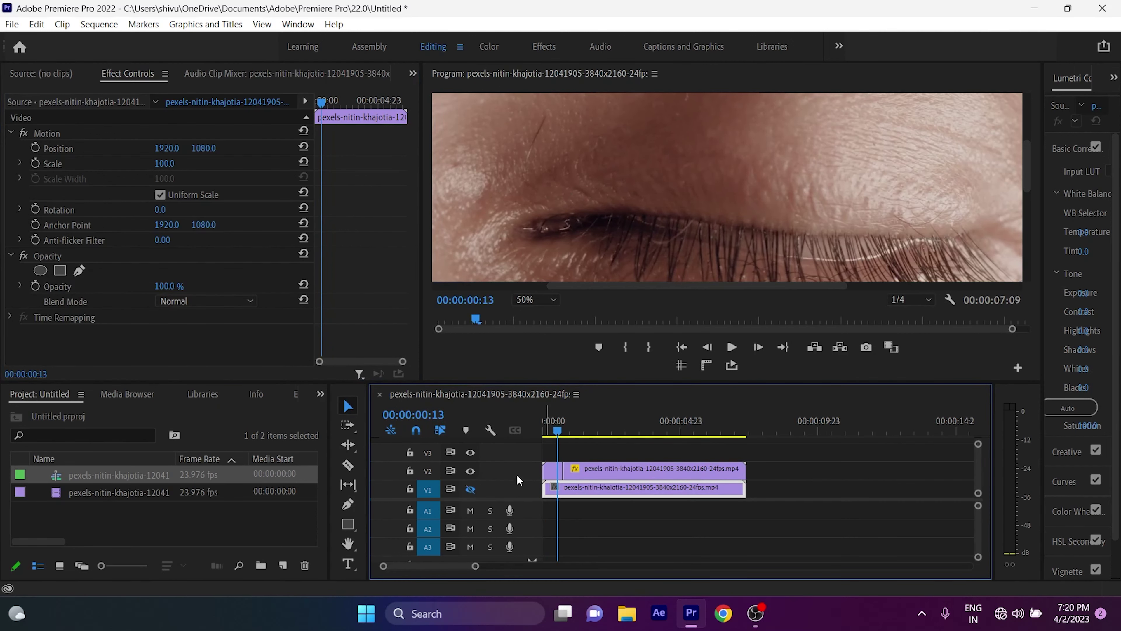
drag(557, 430, 590, 427)
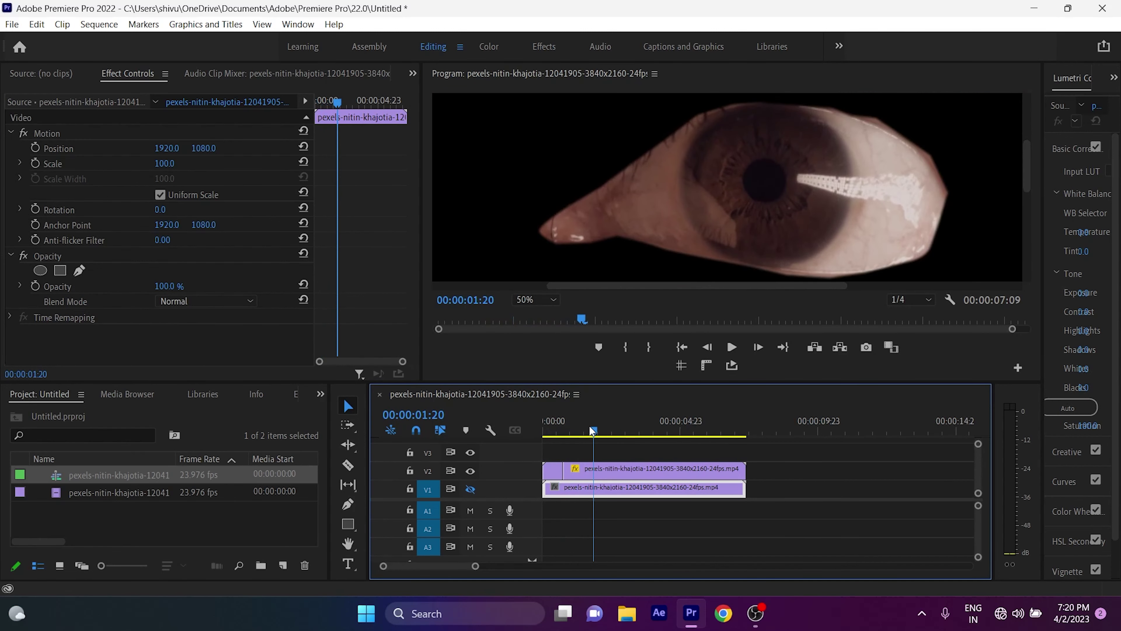
Raise the V2 mask feather to 105 and make V1 visible again.
click(651, 469)
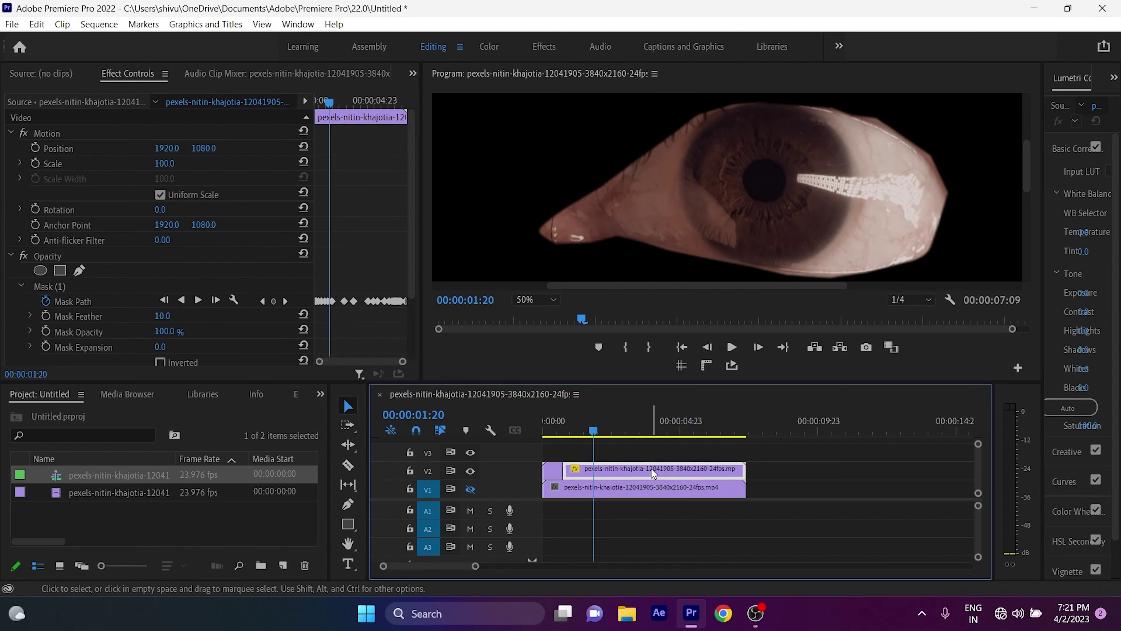
drag(163, 319, 203, 319)
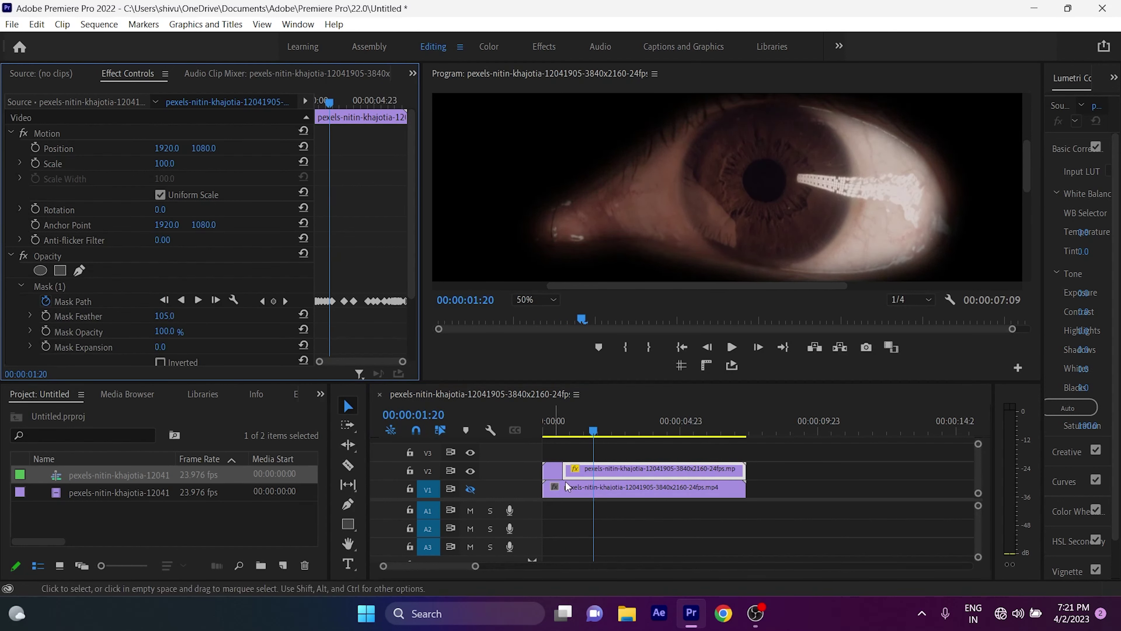
click(471, 489)
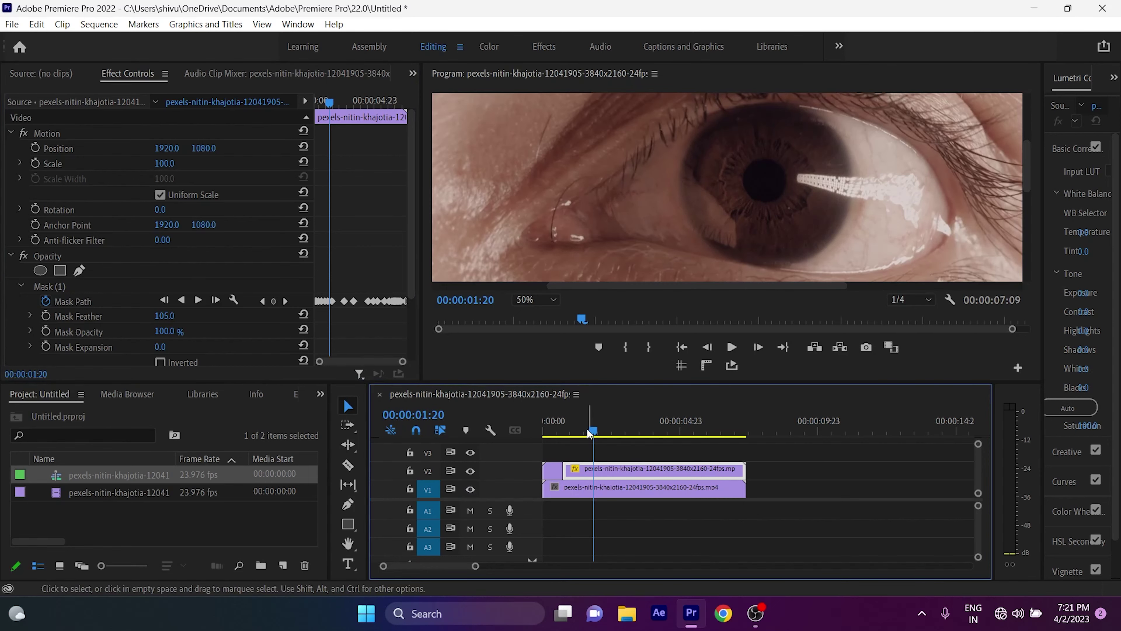
drag(592, 433, 546, 433)
click(298, 24)
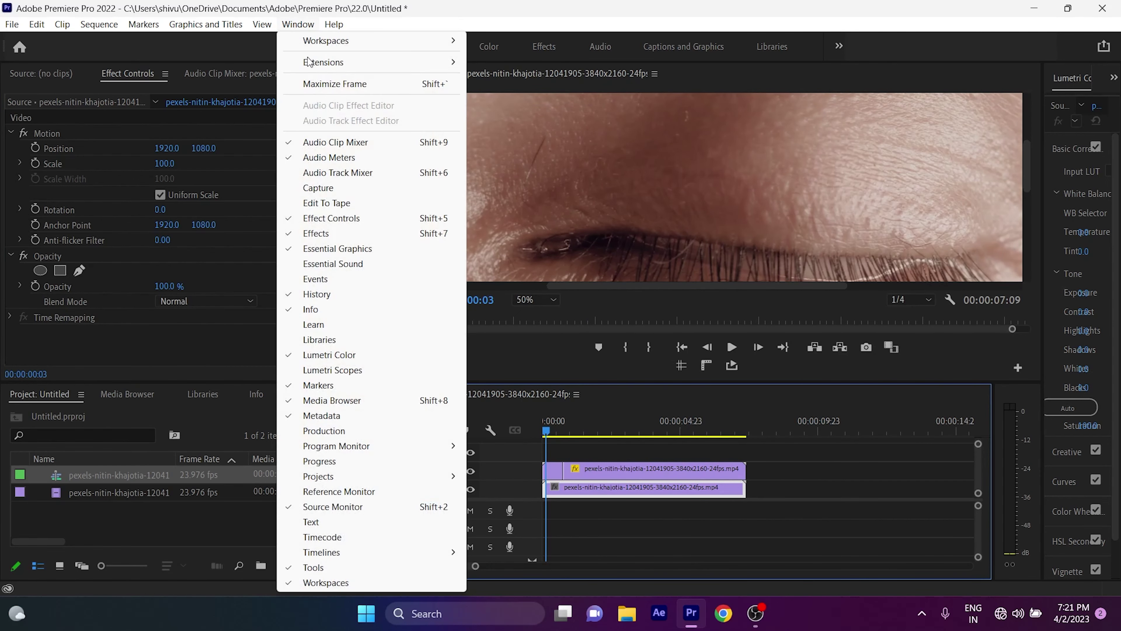
Search the Effects panel for 'vr glow' and apply VR Glow to the V2 clip.
click(315, 233)
click(87, 414)
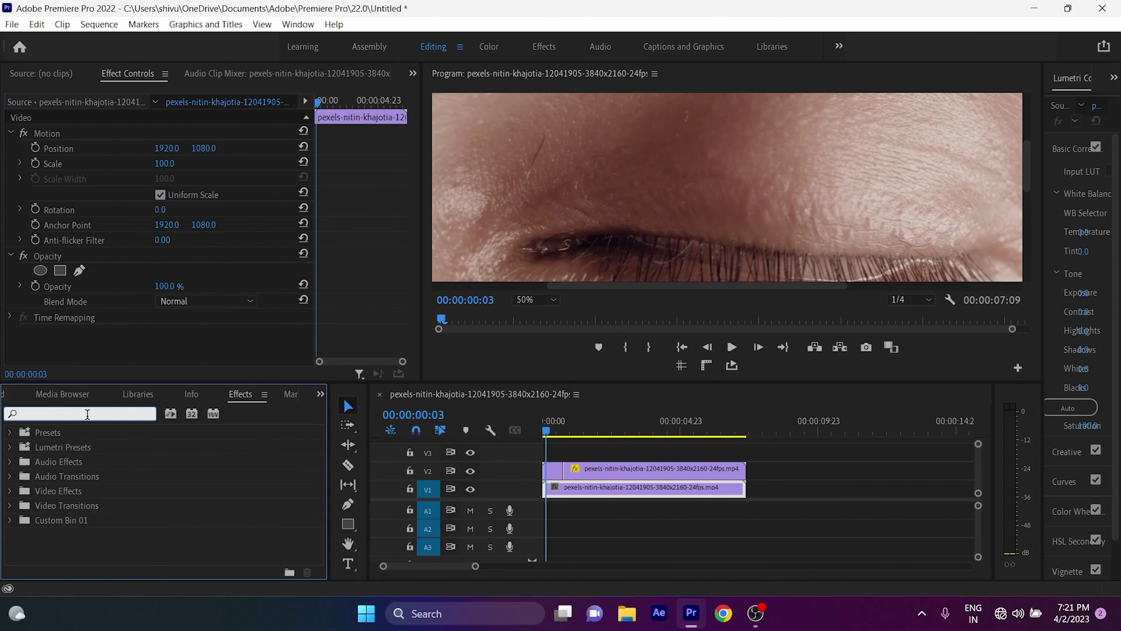
text(vr glow)
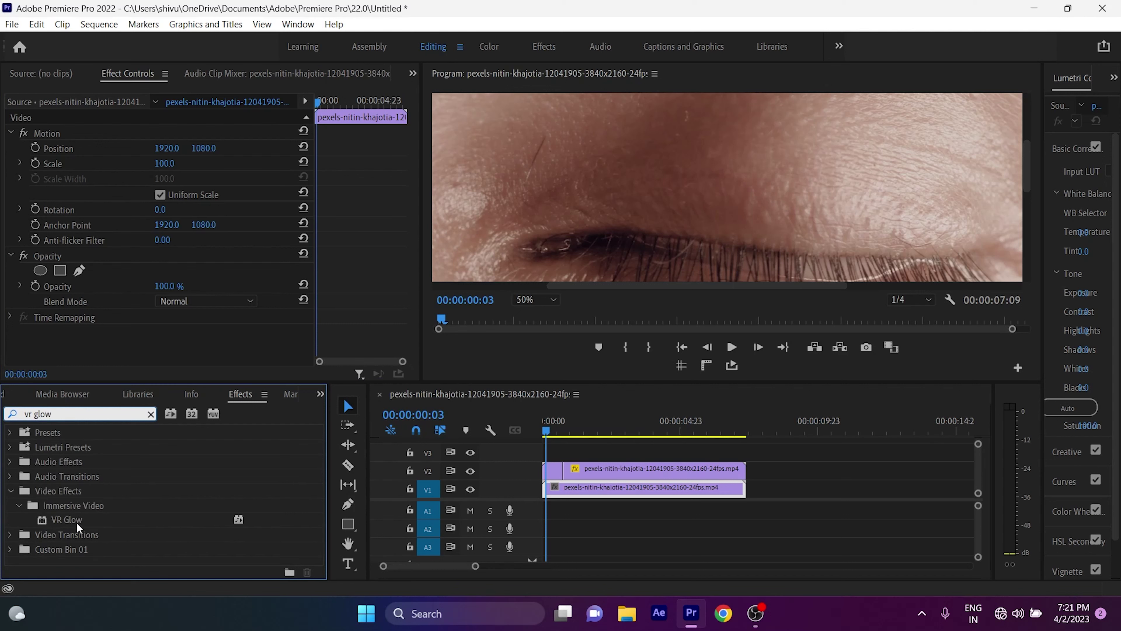
click(77, 524)
drag(110, 530, 625, 469)
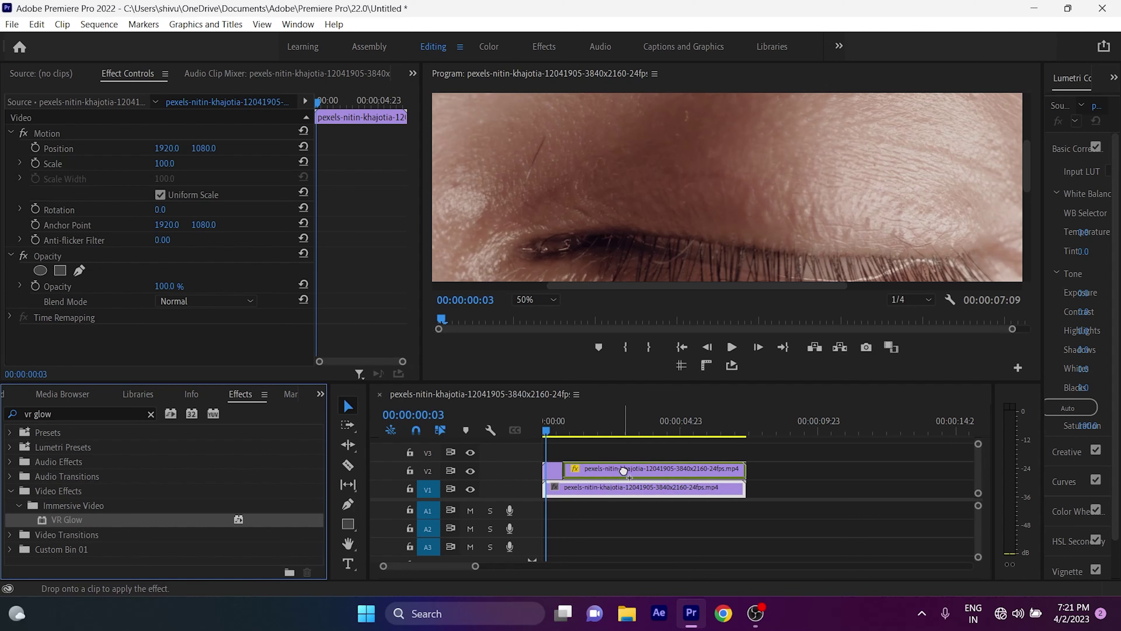
drag(624, 468, 625, 469)
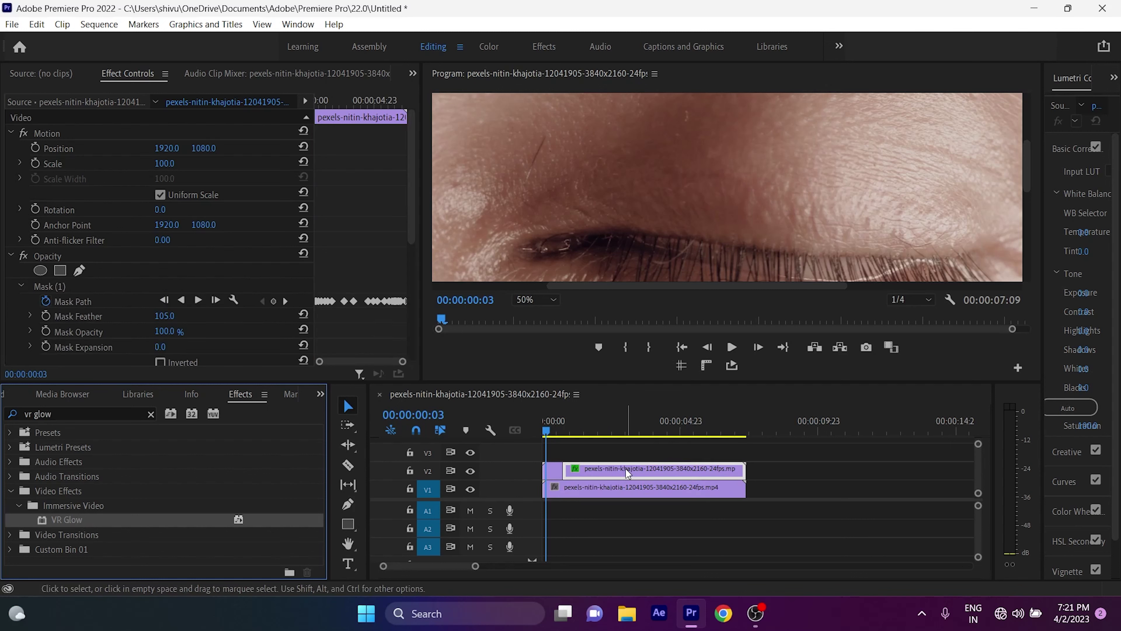
scroll(230, 333, down, 3)
scroll(230, 335, down, 3)
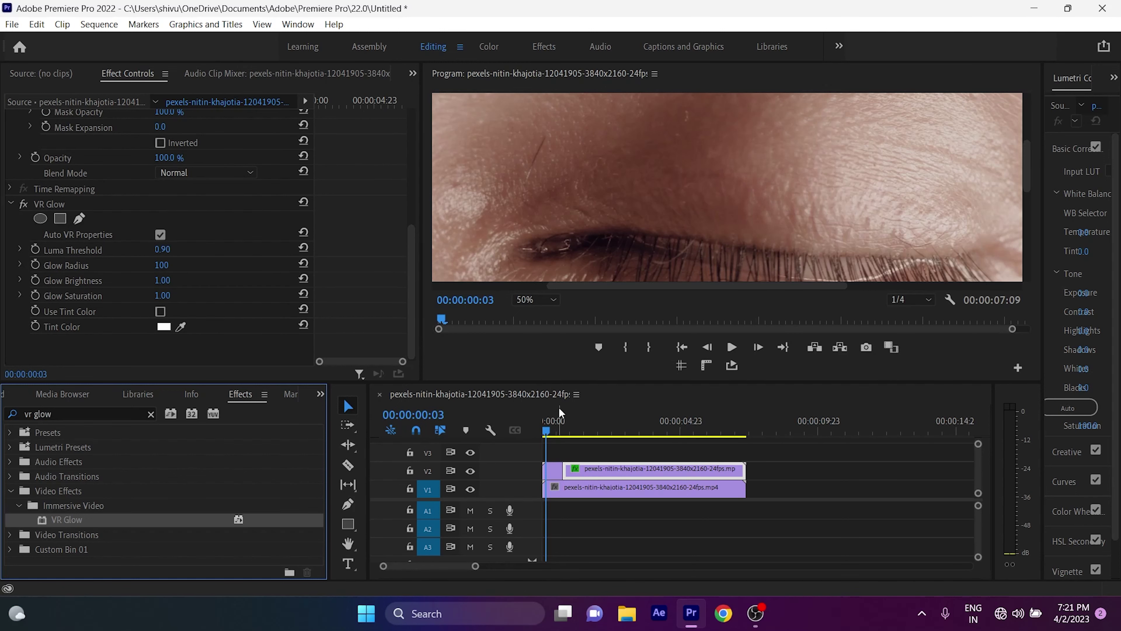
At 00:00:01:23, select the V2 clip and adjust the VR Glow Luma Threshold.
drag(589, 423, 597, 423)
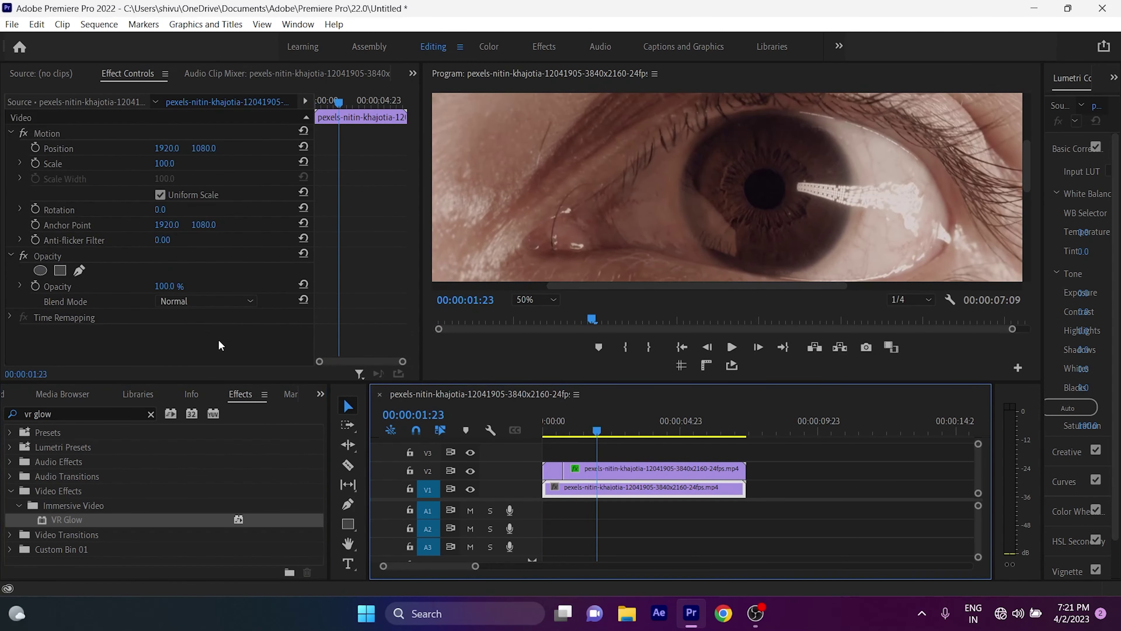
click(608, 471)
scroll(205, 352, down, 2)
scroll(213, 307, down, 3)
scroll(213, 310, down, 3)
drag(163, 266, 190, 266)
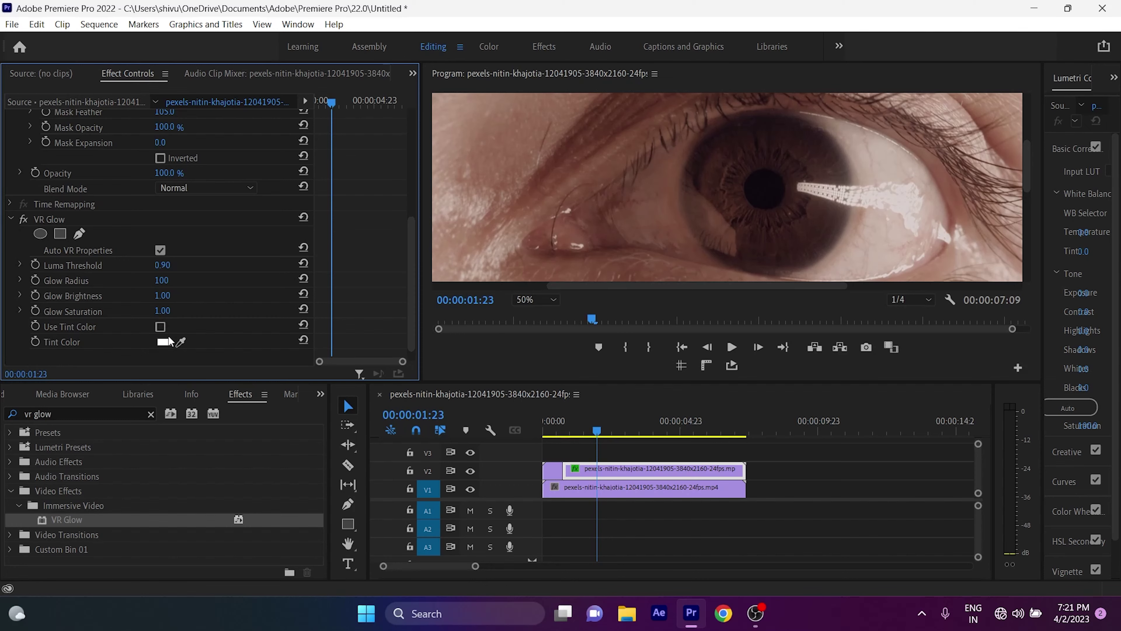
Set the VR Glow tint colour to pale yellow E3E862 in the Color Picker.
click(164, 341)
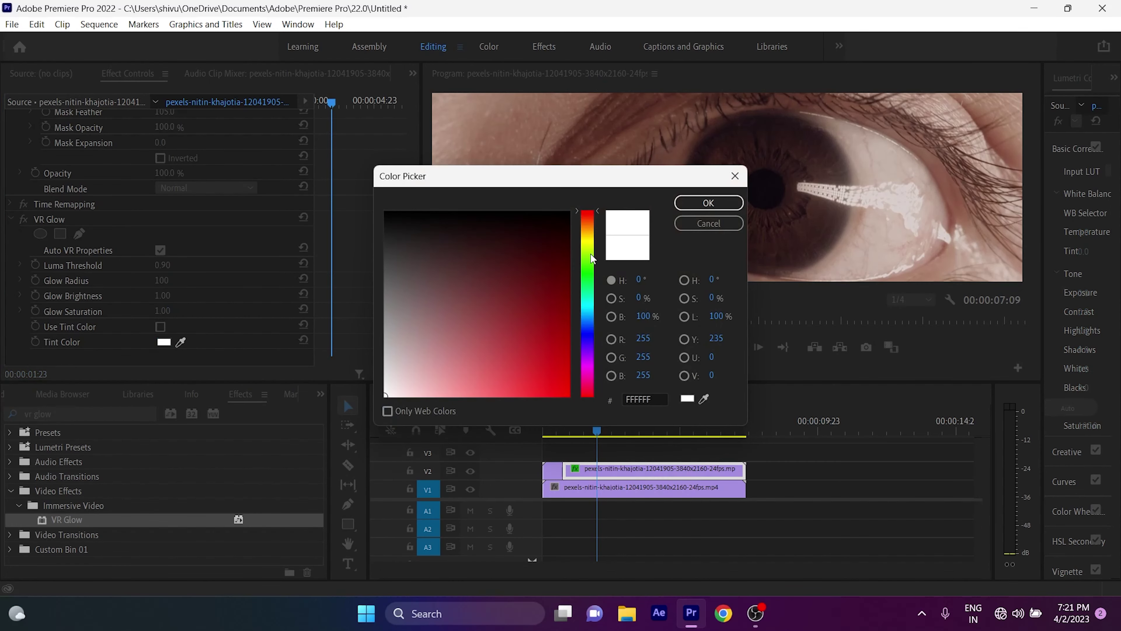
click(590, 270)
click(520, 320)
click(518, 349)
click(522, 283)
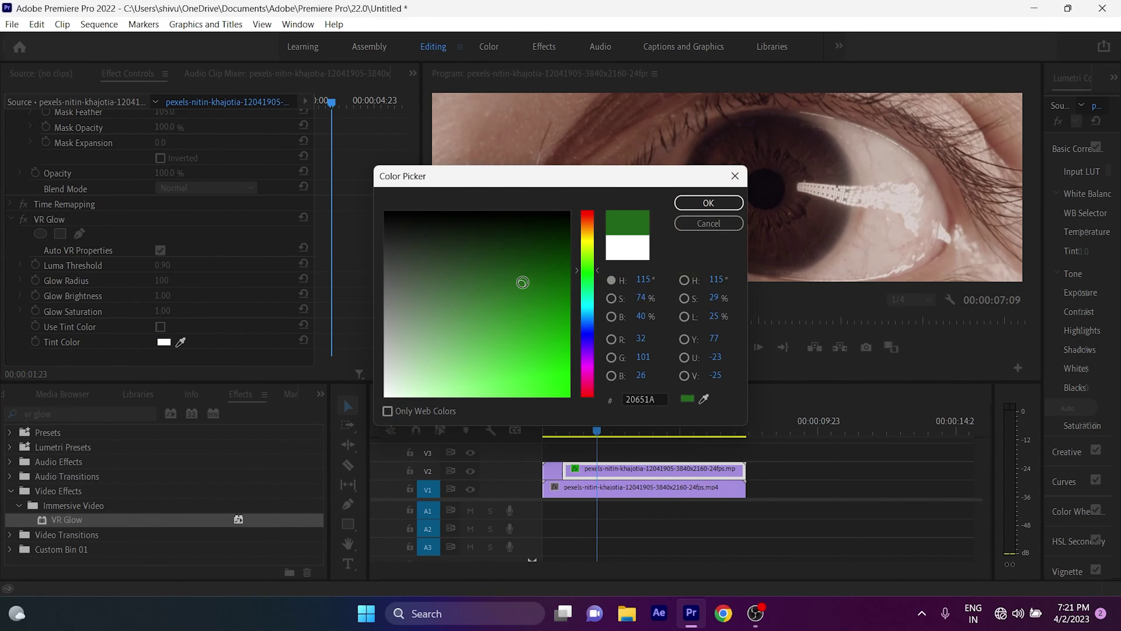
click(587, 242)
click(557, 285)
click(548, 324)
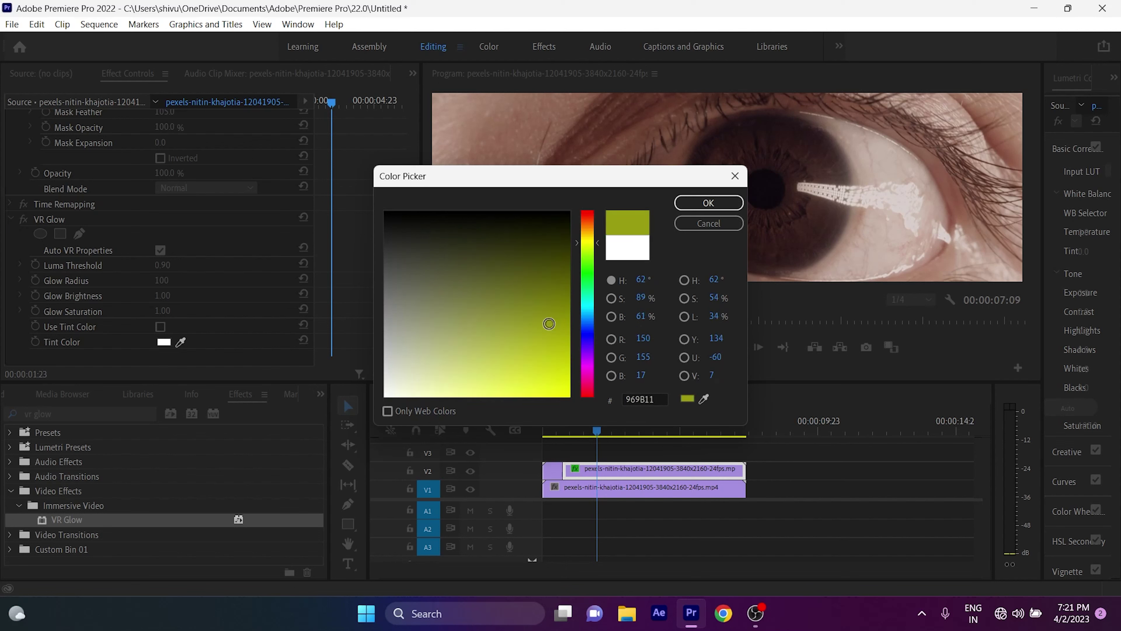
drag(549, 324, 491, 379)
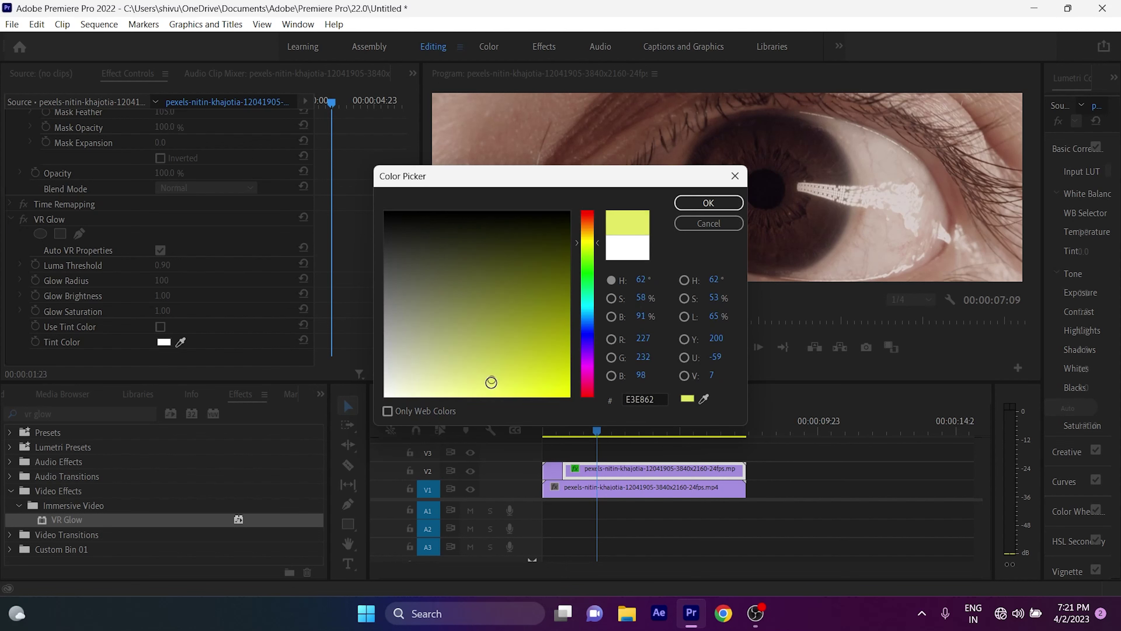
click(701, 206)
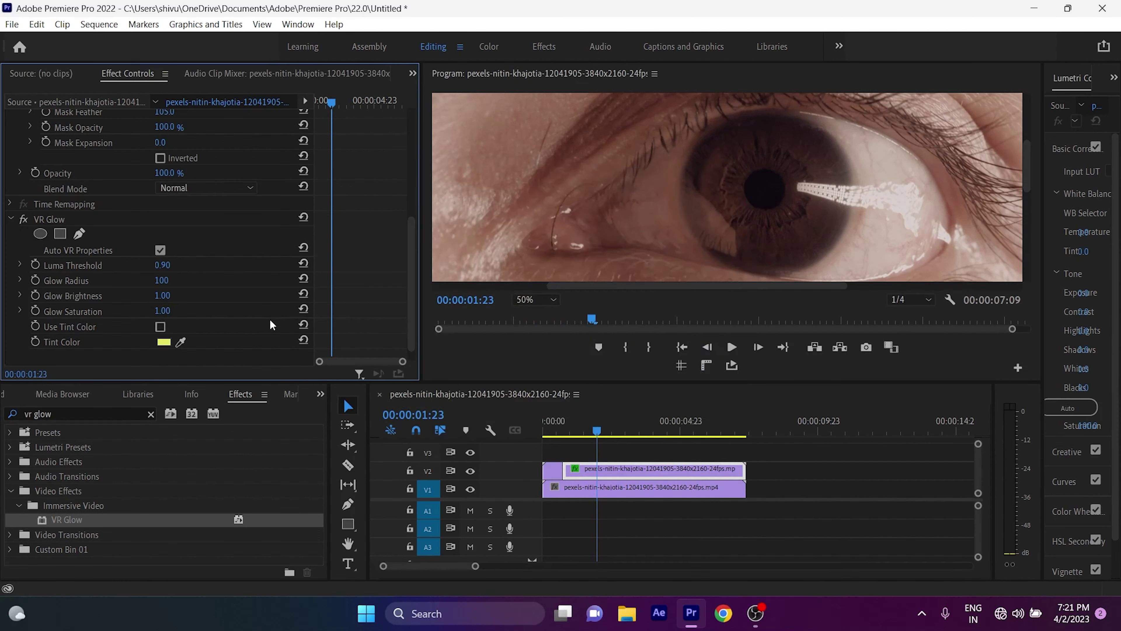
Check the glow with V1 hidden, enable Use Tint Color, and lower Luma Threshold to 0.30.
click(469, 489)
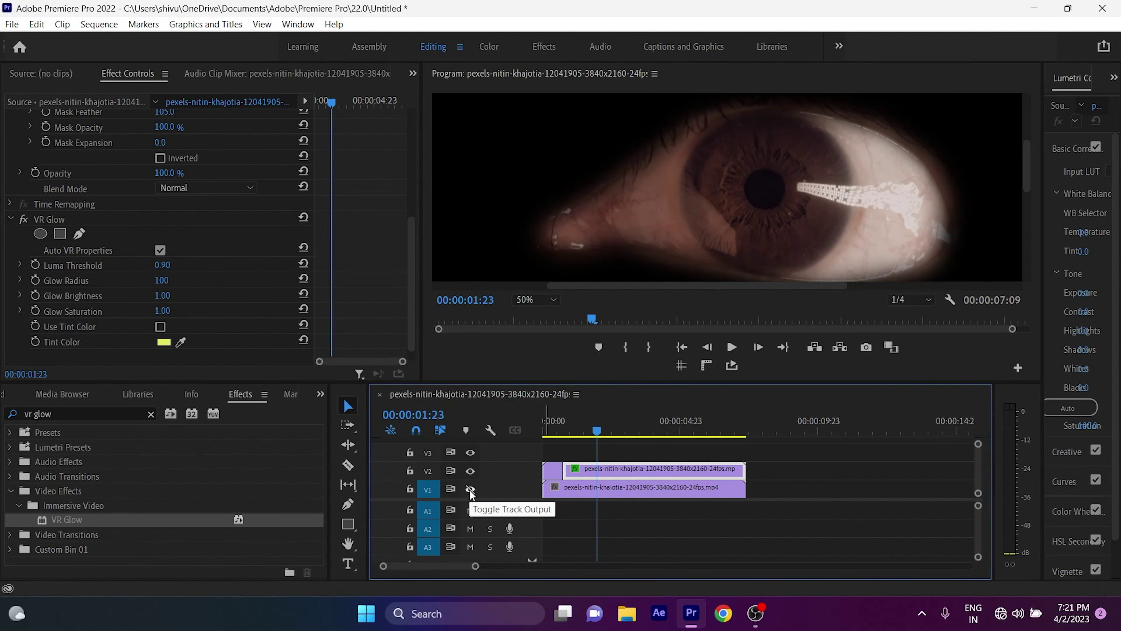
click(470, 489)
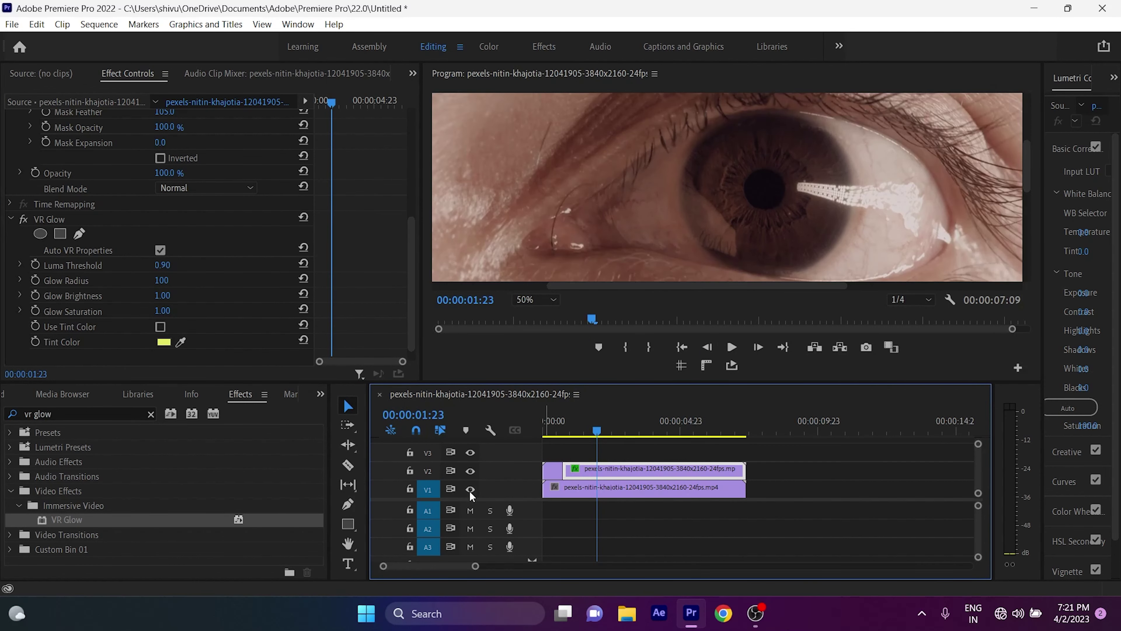
click(161, 339)
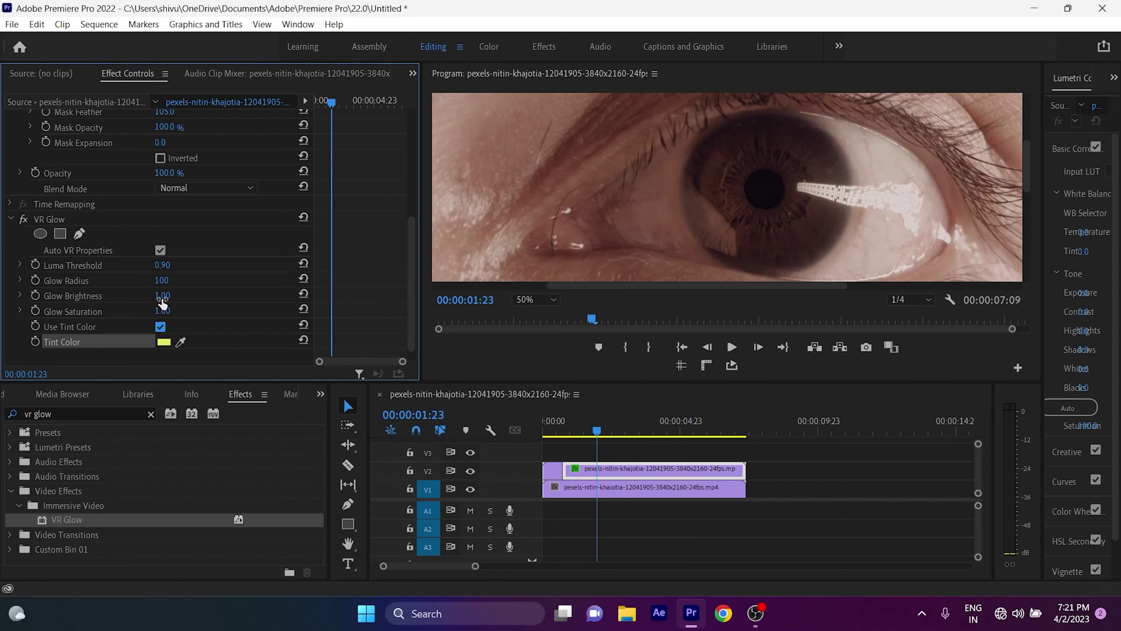
drag(162, 264, 185, 278)
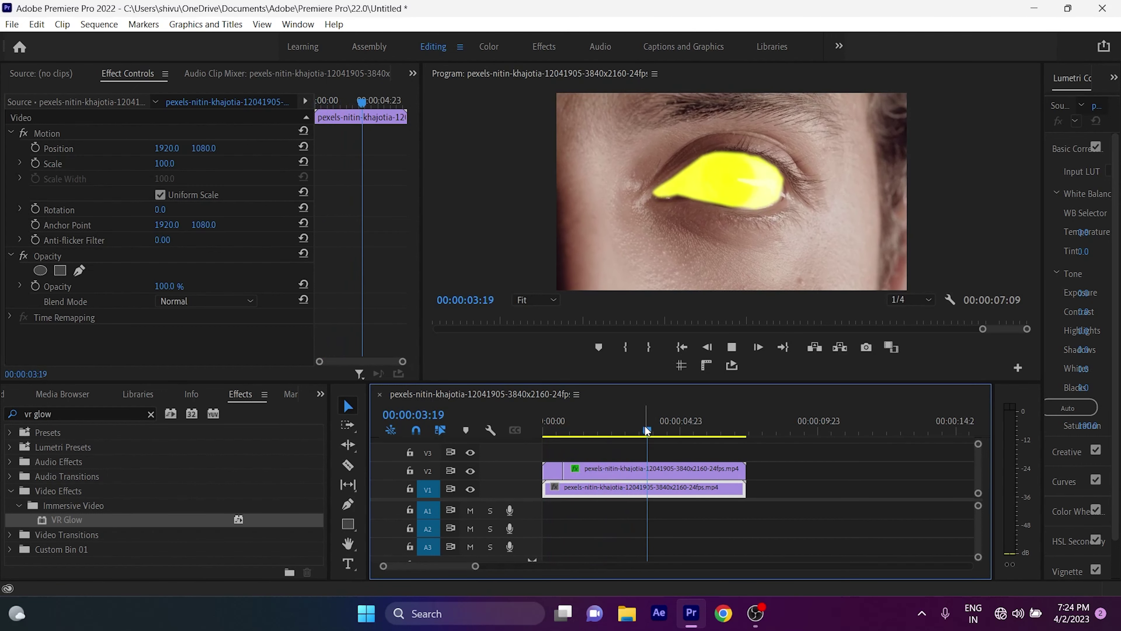
Stop playback, clear the effects search, and marquee-select both eye clips.
key(space)
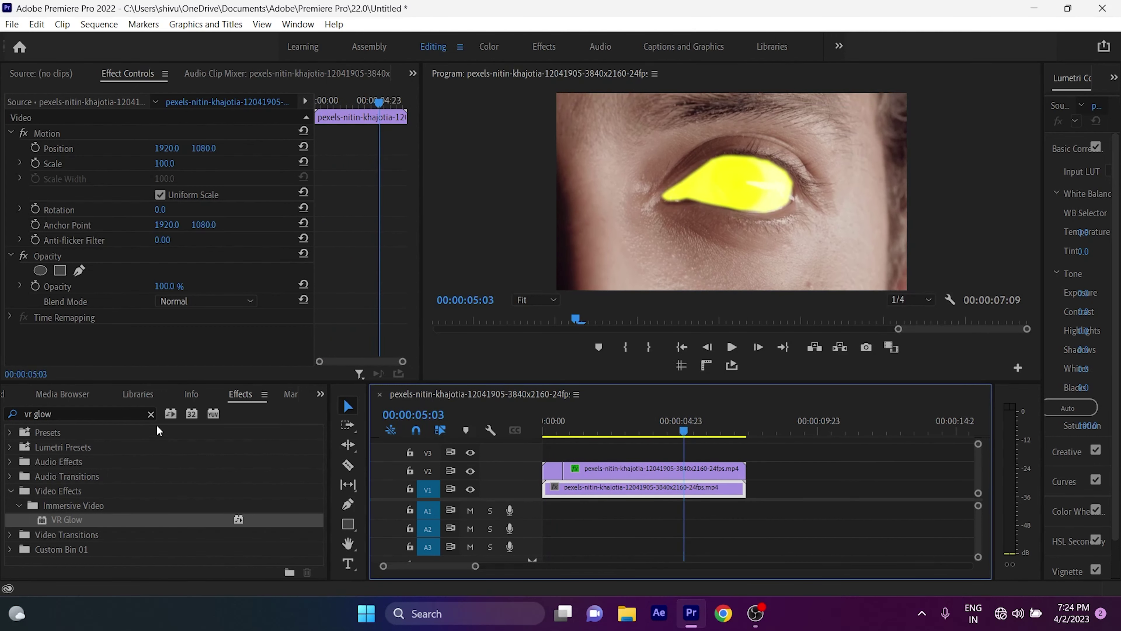
click(151, 413)
drag(804, 472, 646, 495)
right_click(649, 494)
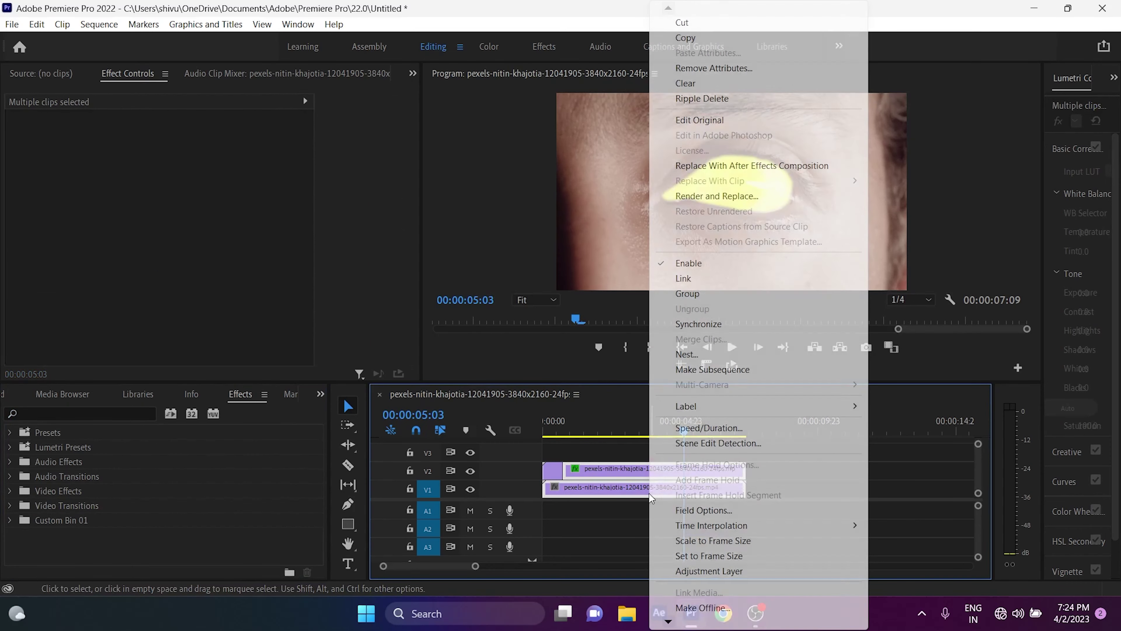
Reselect both eye clips and nest them into Nested Sequence 01.
click(890, 464)
drag(527, 498, 529, 497)
right_click(592, 486)
click(705, 360)
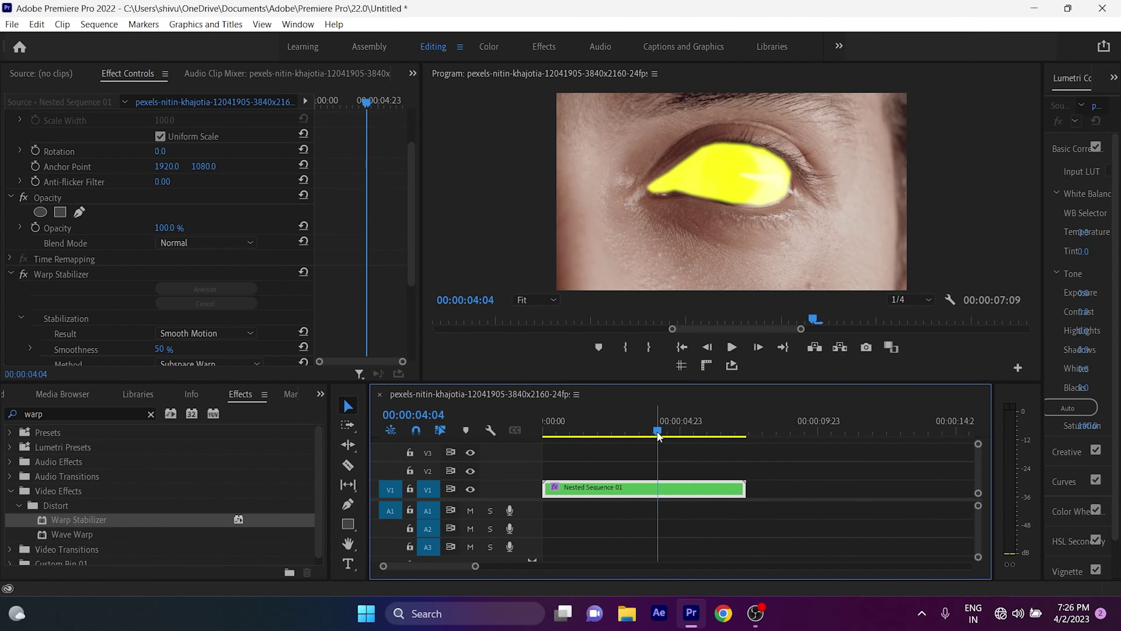